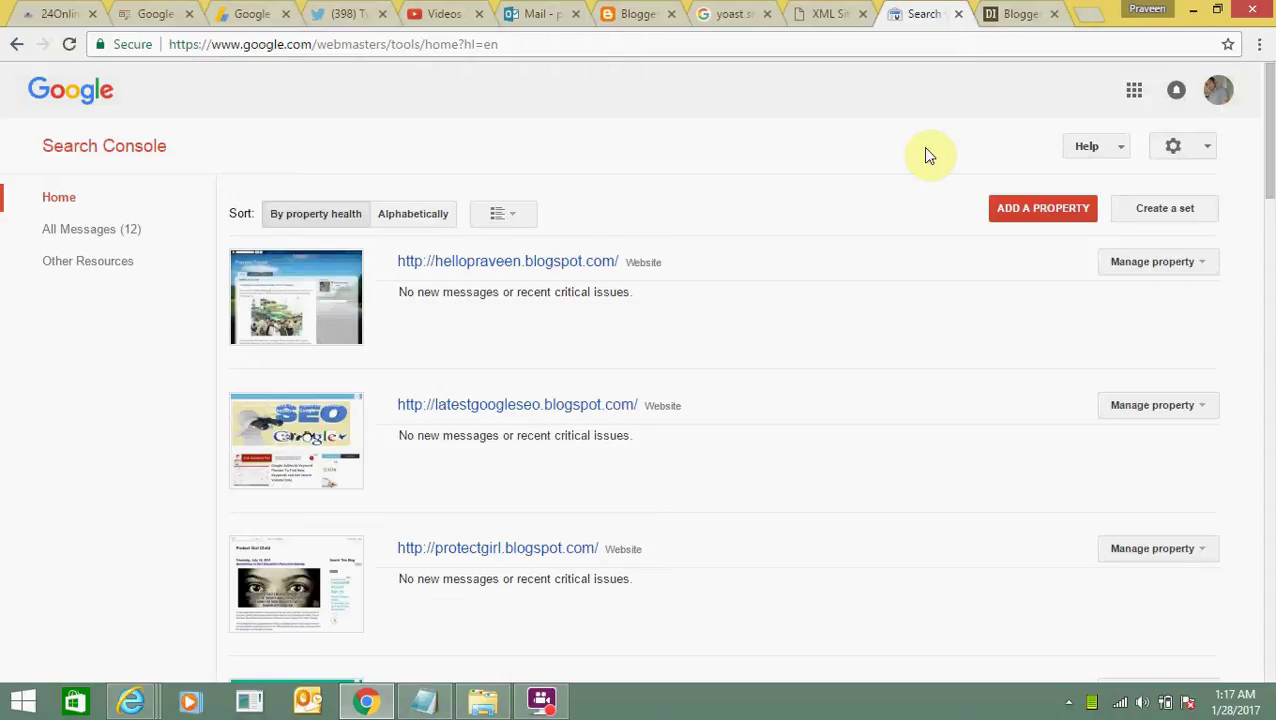
click(390, 406)
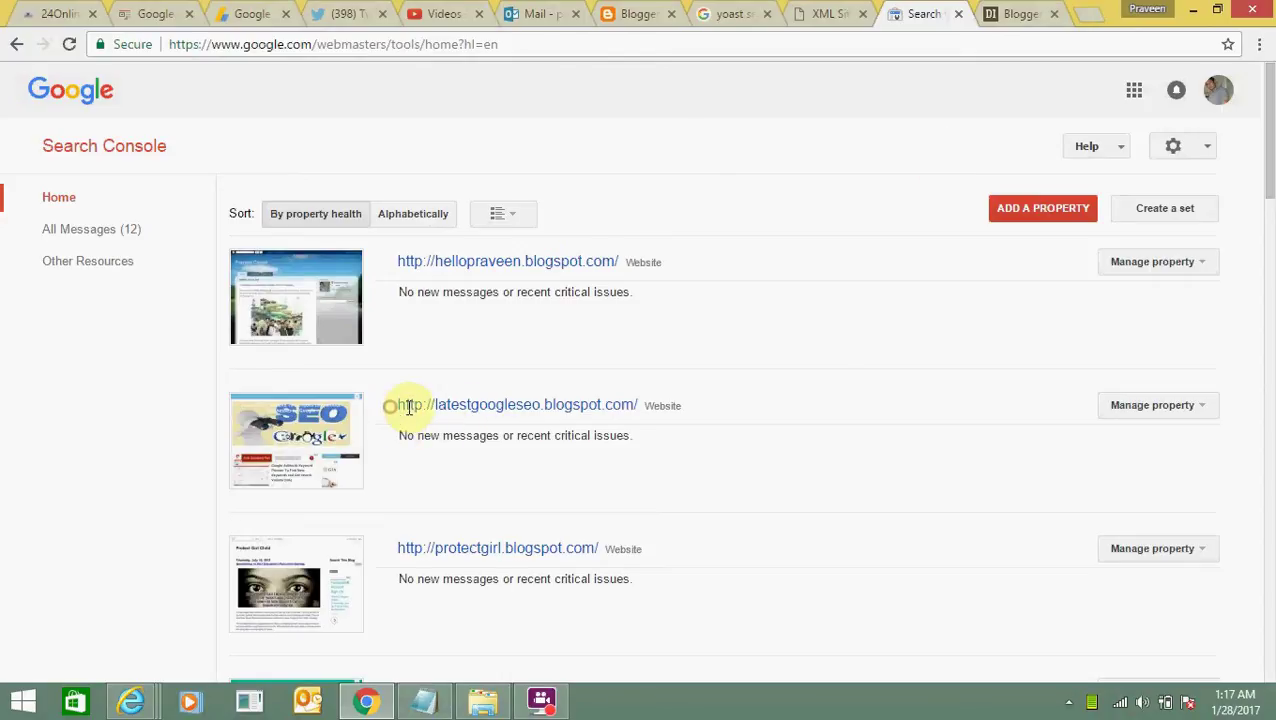
drag(409, 406, 646, 401)
key(ctrl+c)
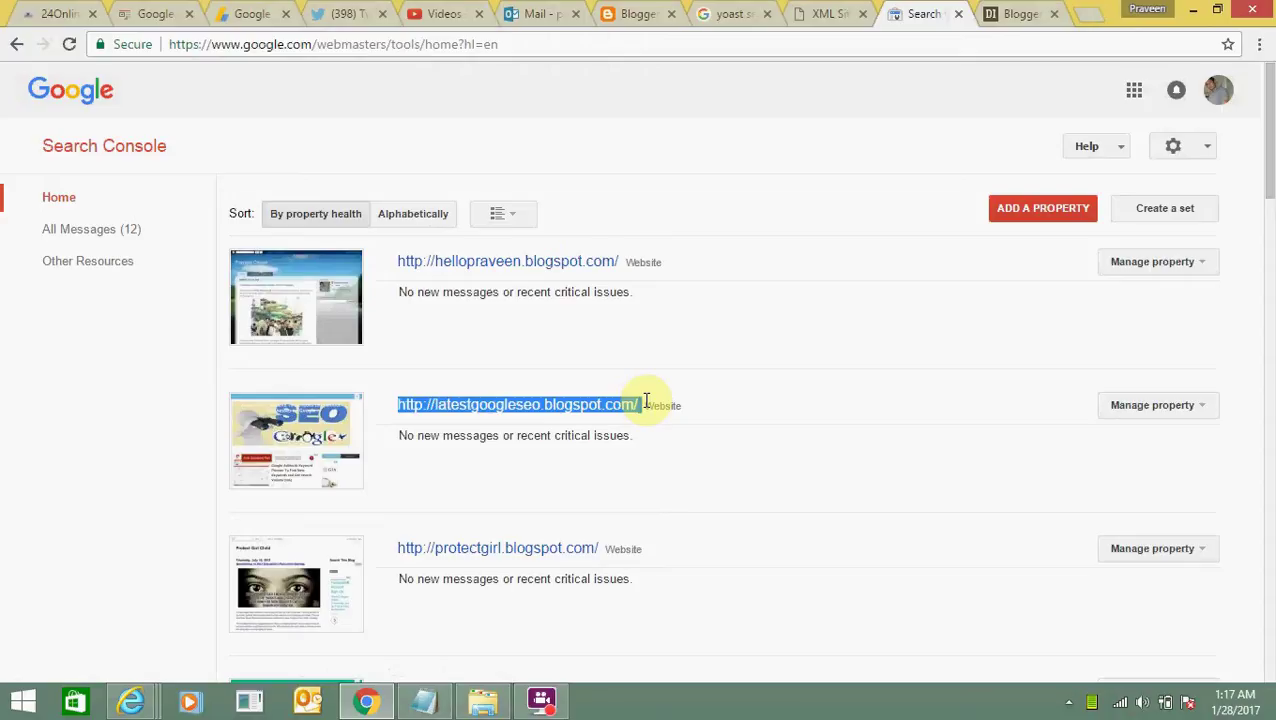
Open the latestgoogleseo.blogspot.com property's crawl Sitemaps report and check the sitemaps listed by me and overall.
click(535, 406)
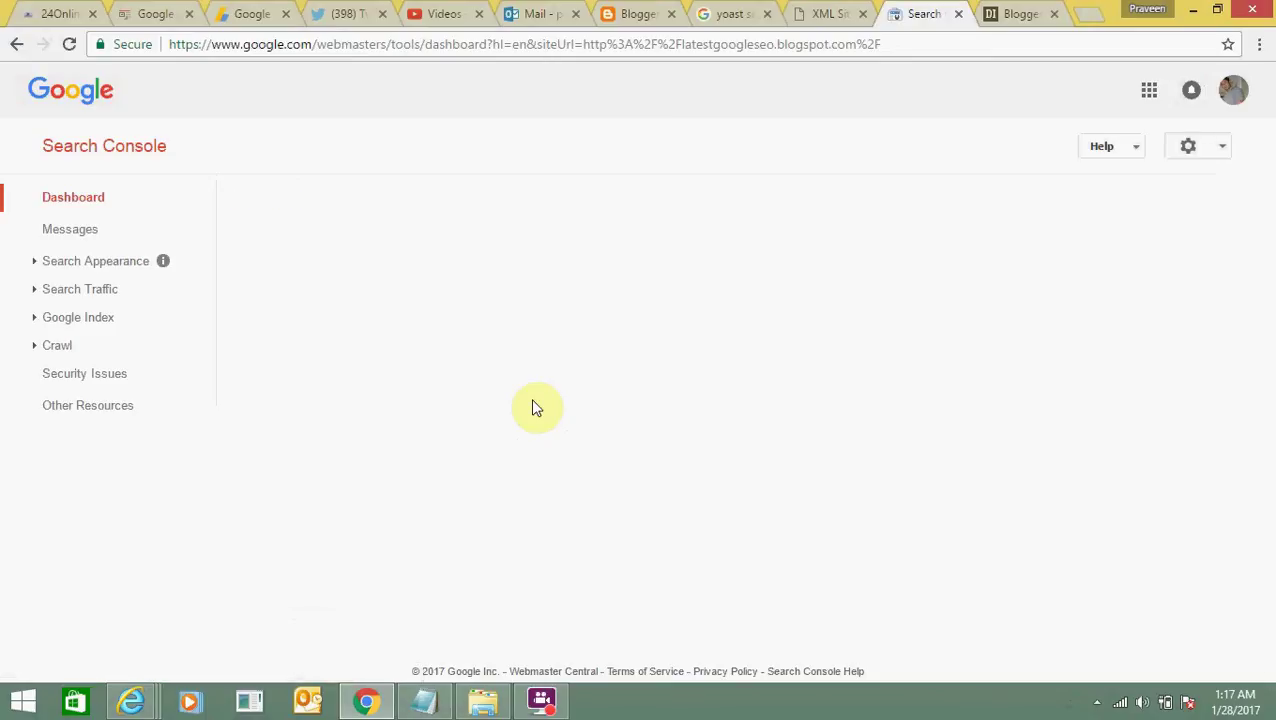
click(58, 345)
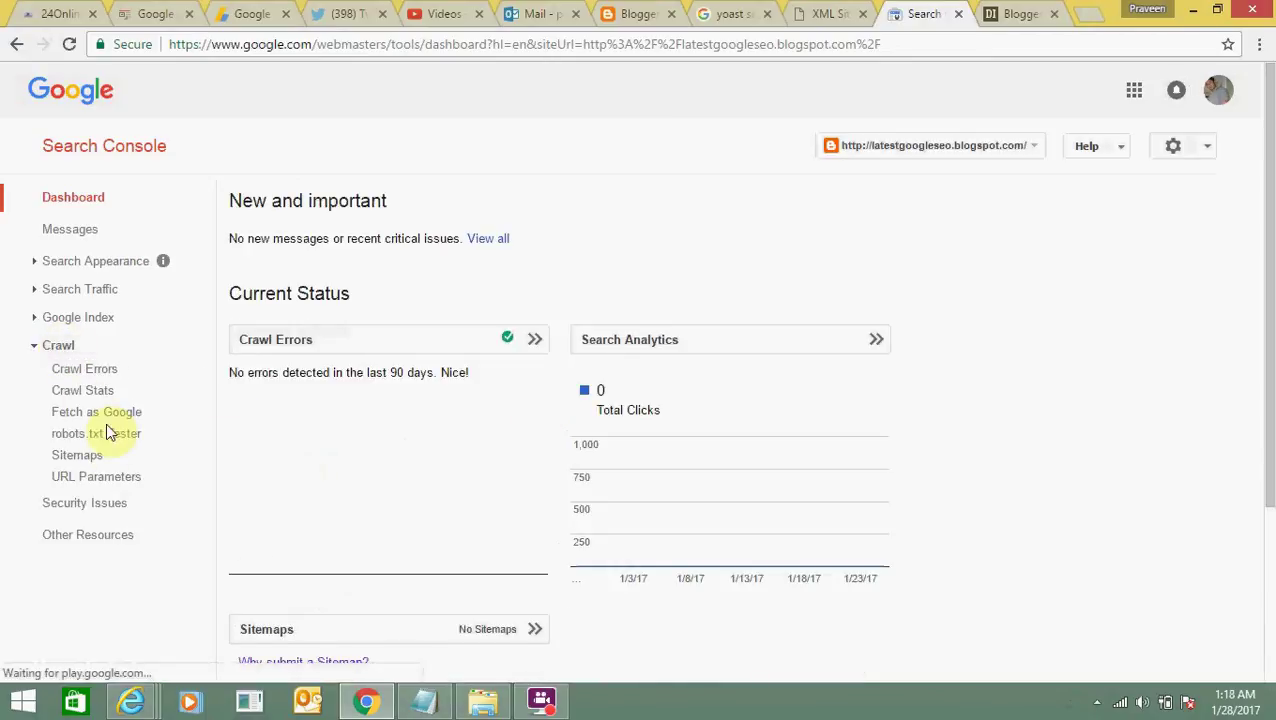
click(98, 457)
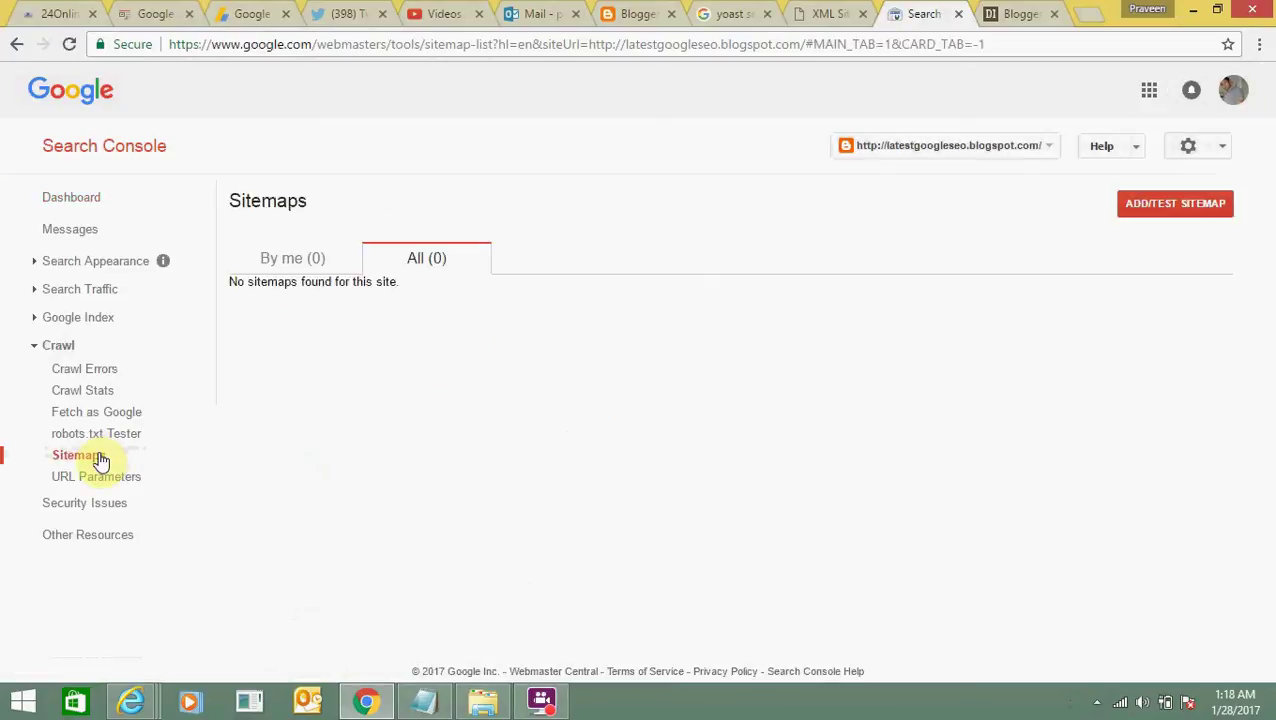
click(310, 262)
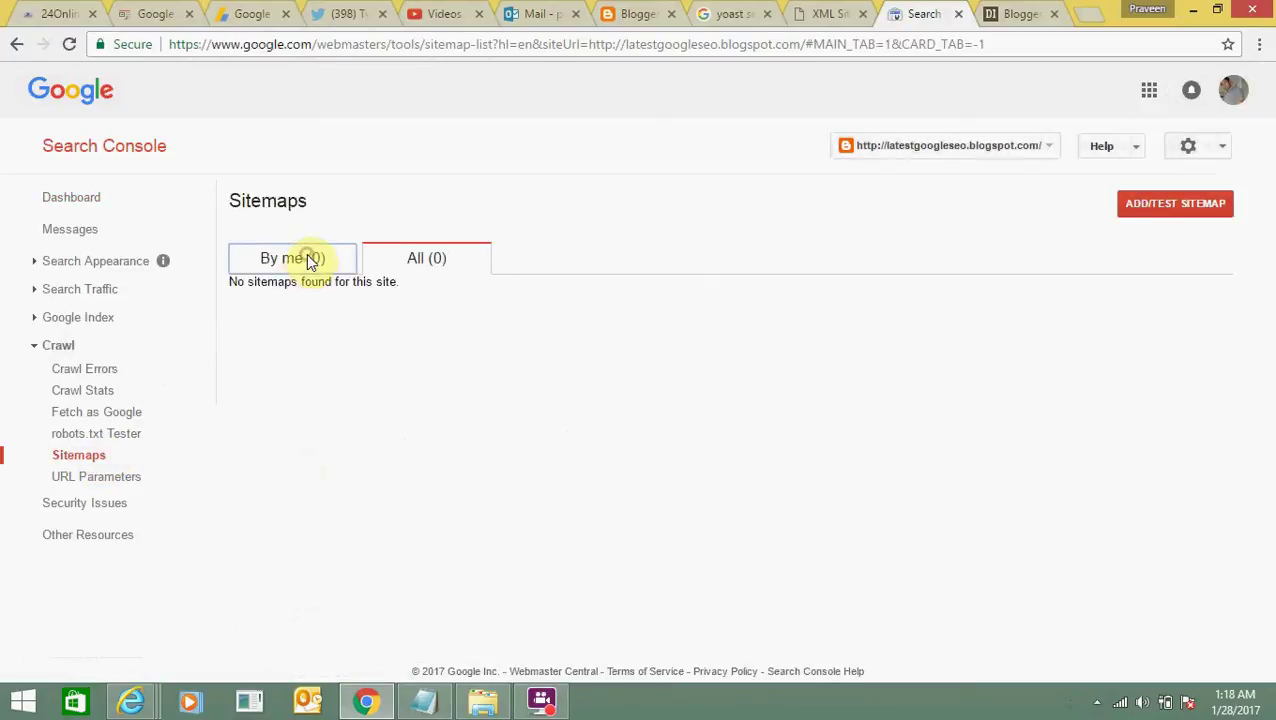
click(380, 259)
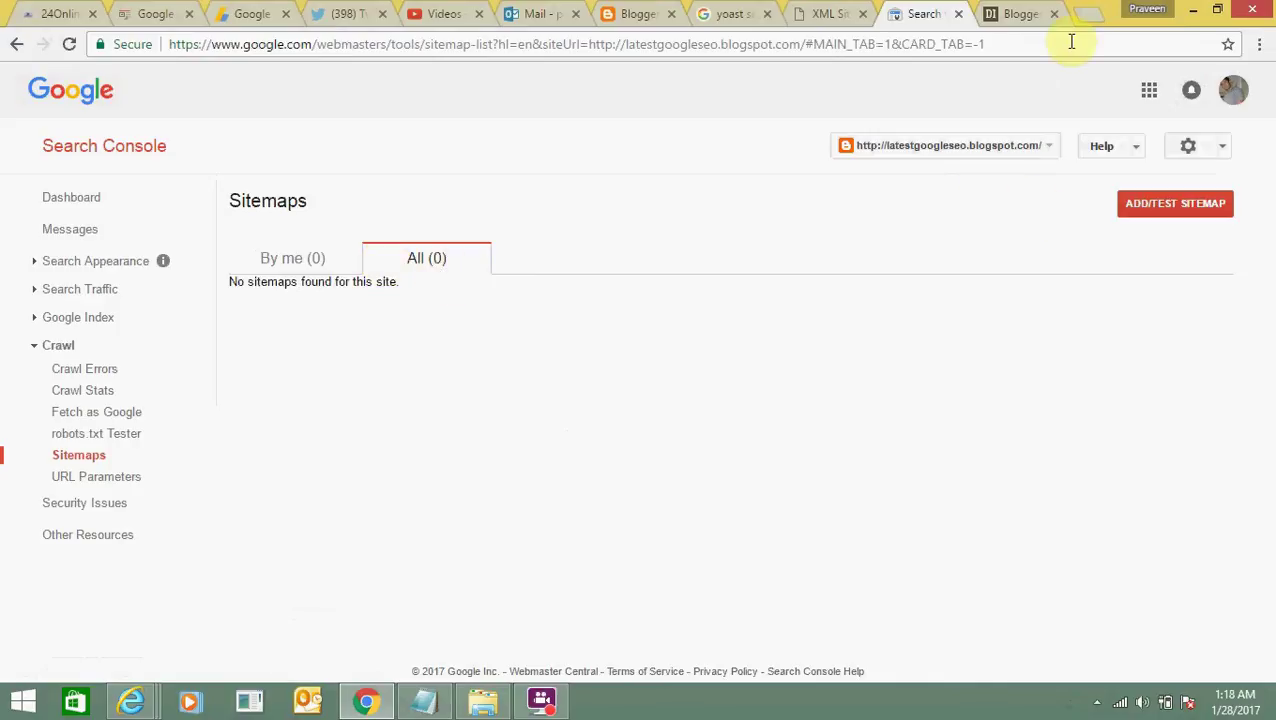
Open the blog latestgoogleseo.blogspot.com in a new browser tab.
click(1095, 12)
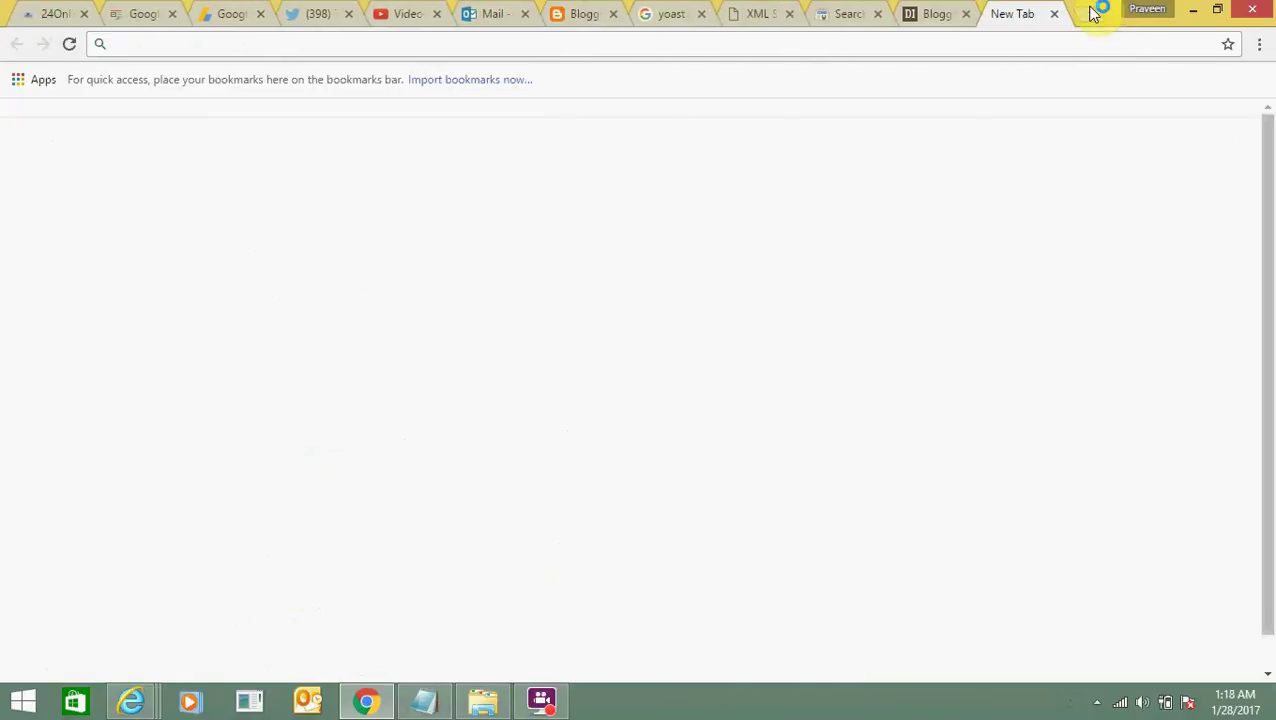
text(latestgoogleseo.blogspot.com)
key(Return)
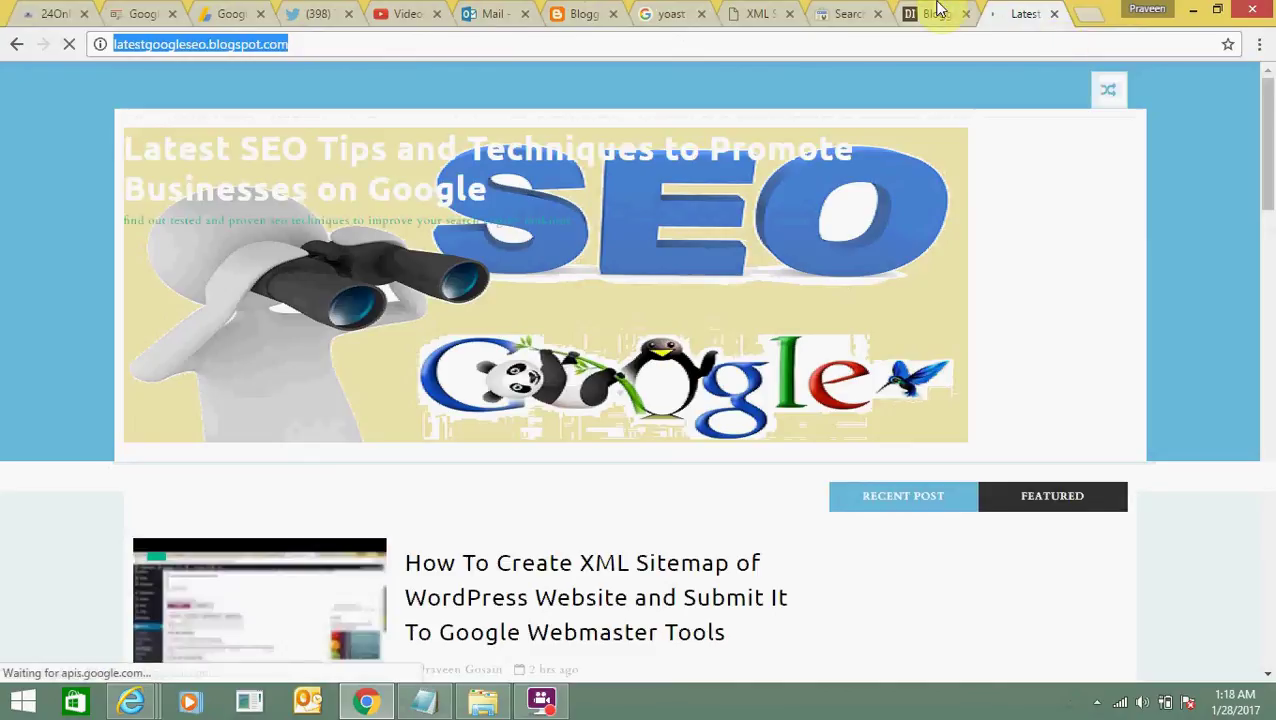
click(962, 13)
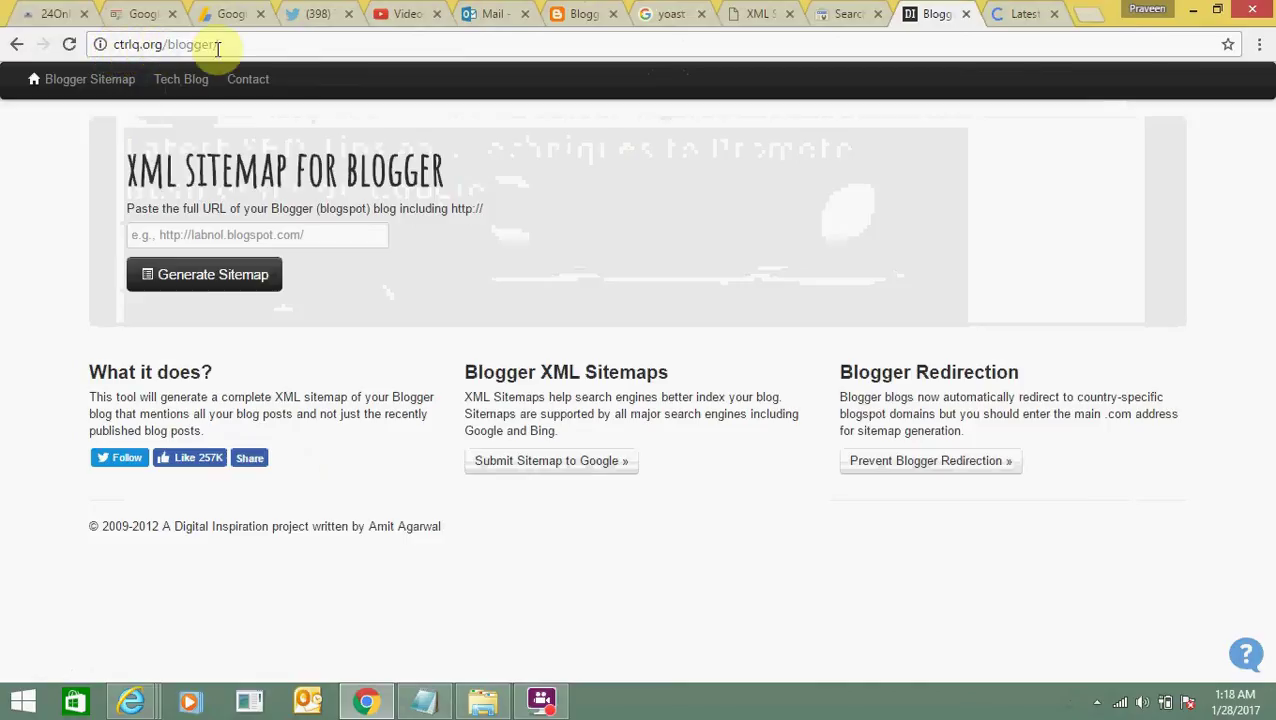
drag(217, 46, 100, 44)
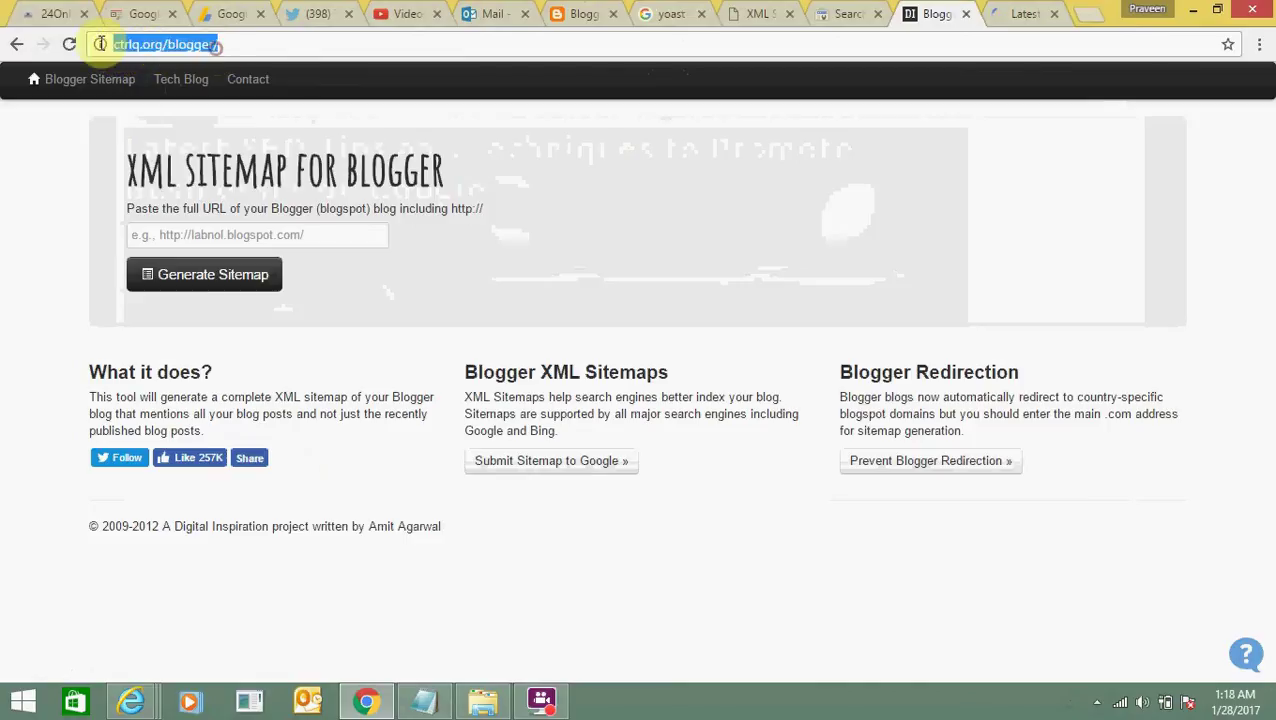
click(45, 233)
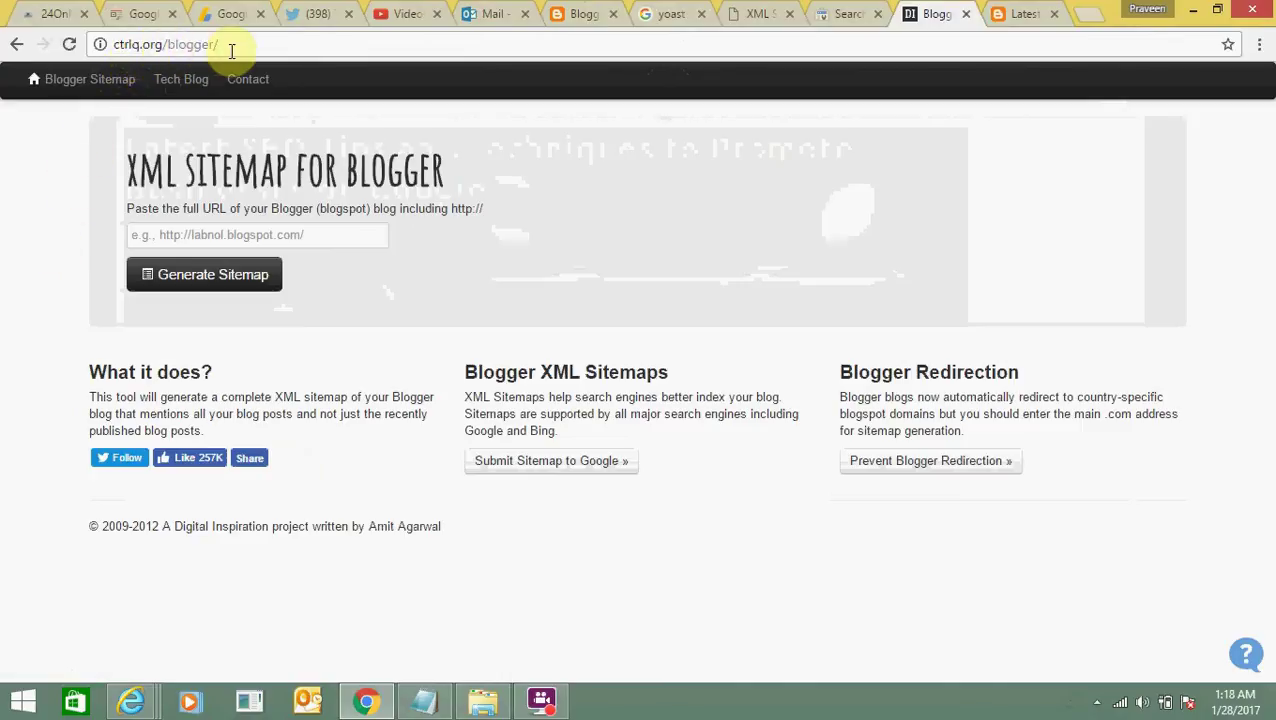
click(309, 232)
key(ctrl+v)
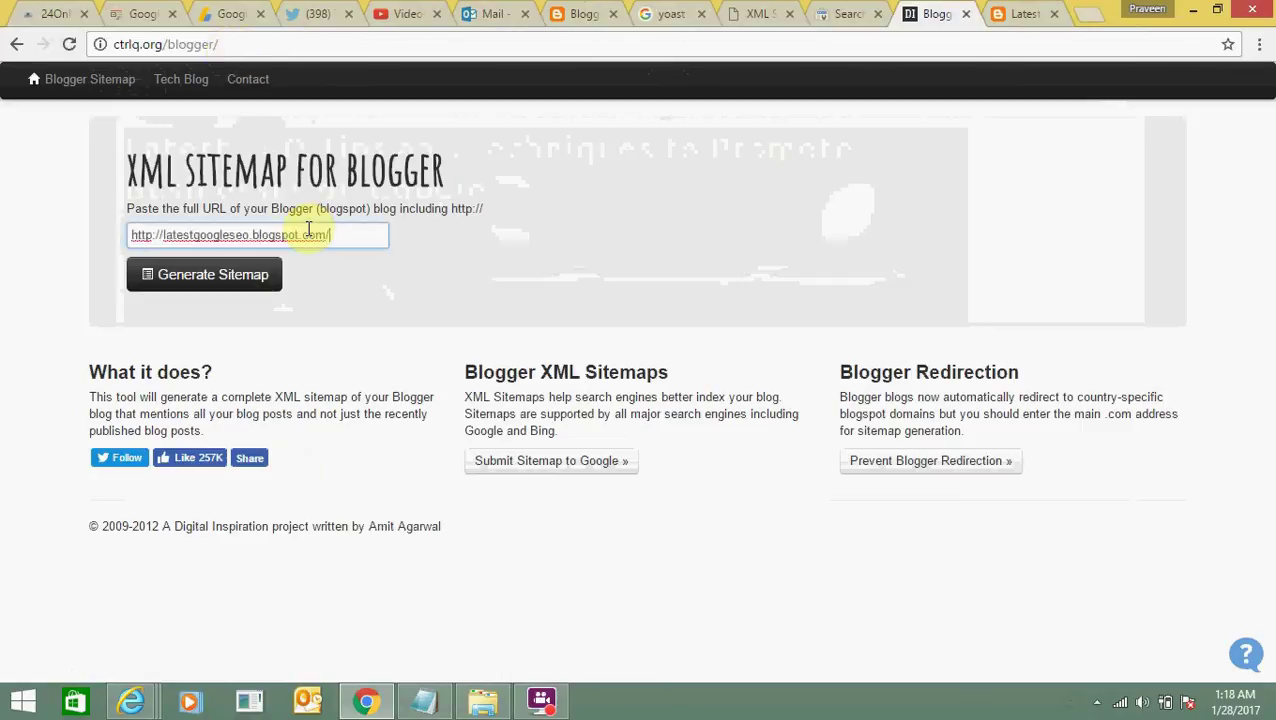
drag(342, 236, 125, 240)
click(65, 262)
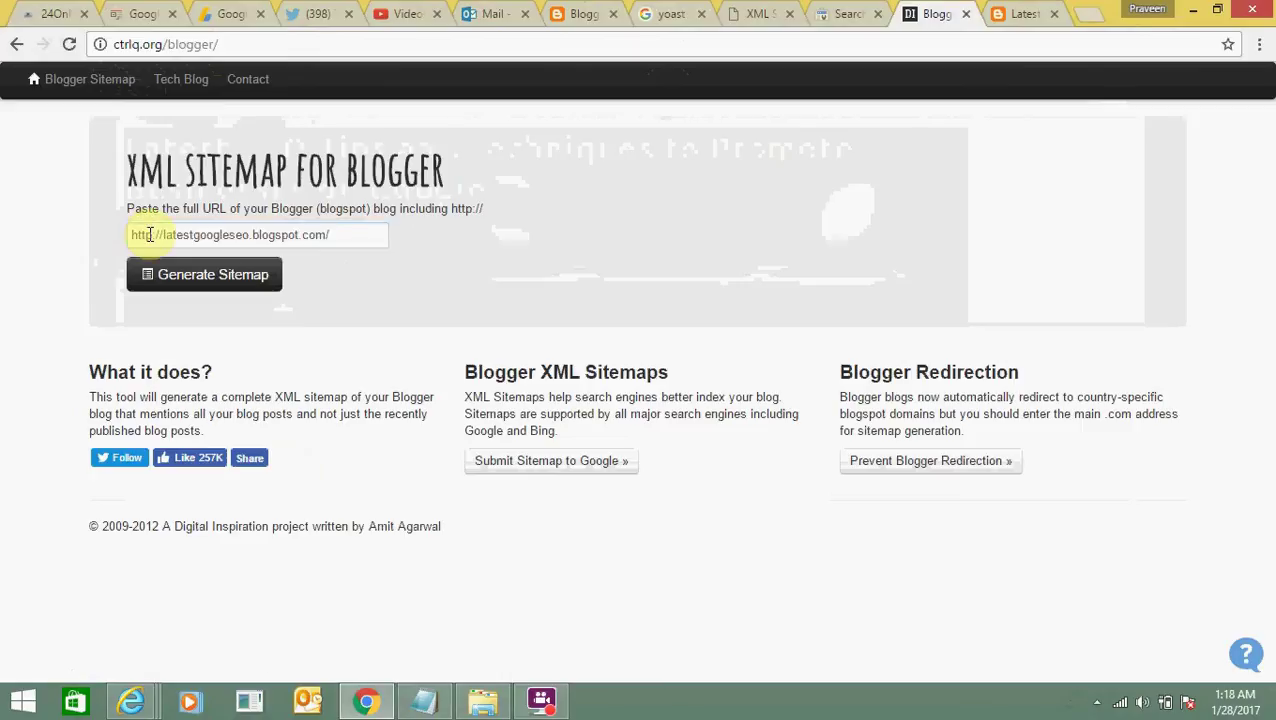
click(173, 280)
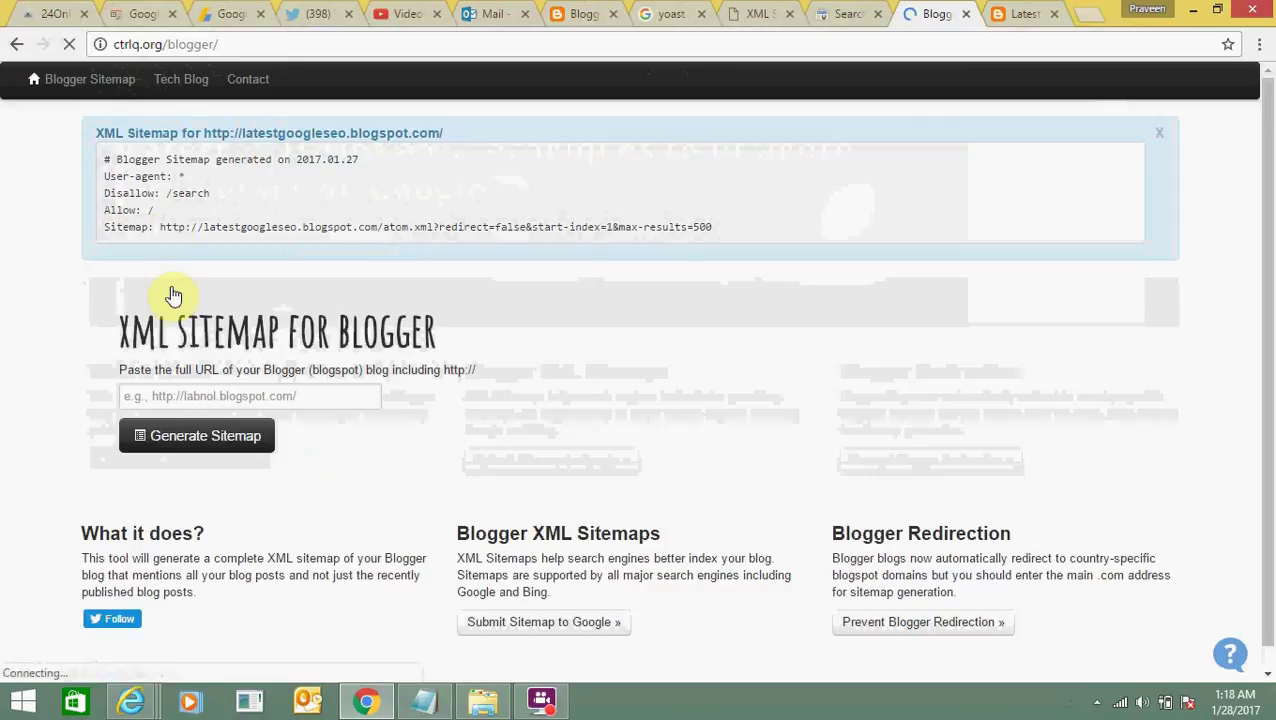
Open the generated sitemap address in a new tab to inspect its XML, and return to the sitemap generator page.
click(89, 137)
drag(89, 137, 464, 128)
click(397, 166)
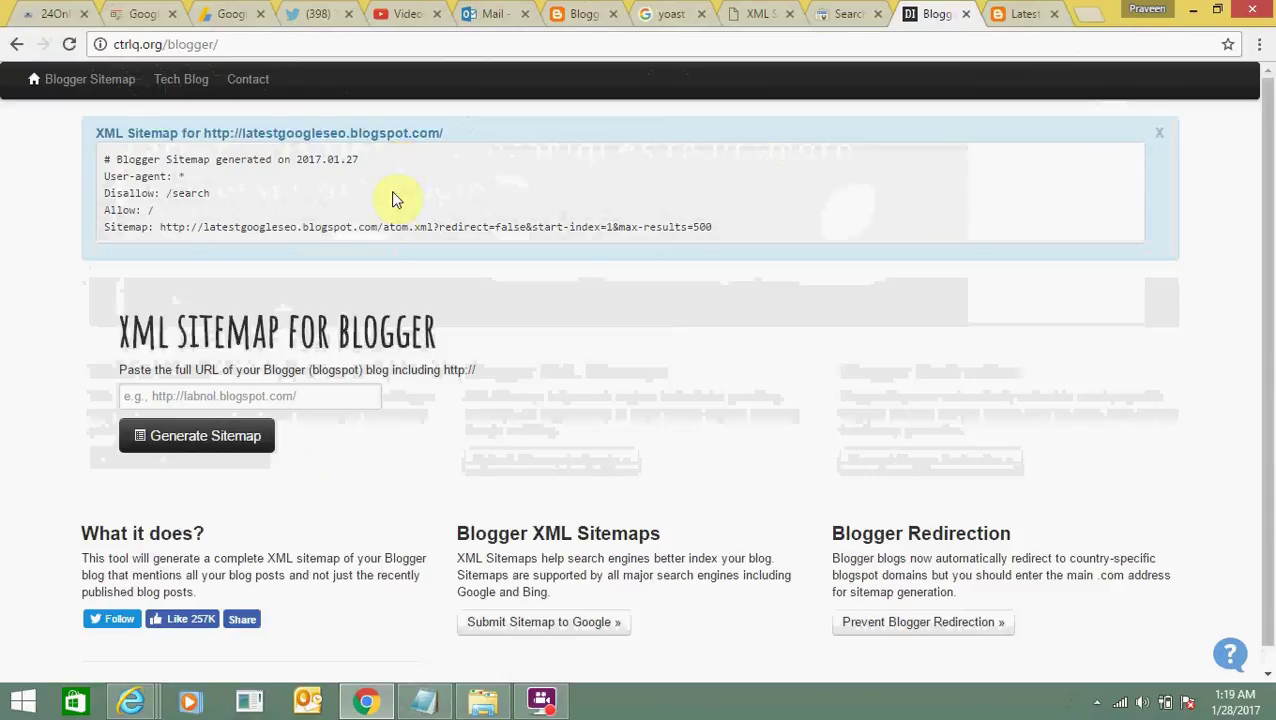
click(160, 224)
drag(160, 224, 770, 237)
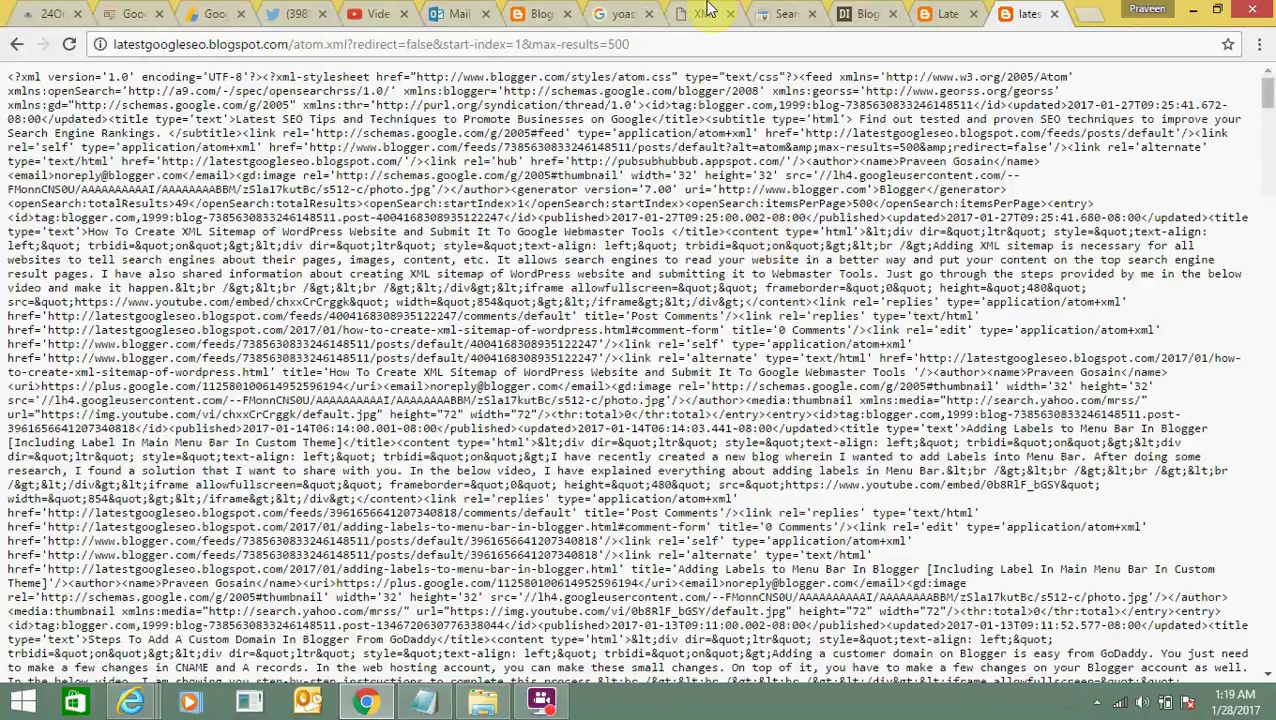
click(916, 12)
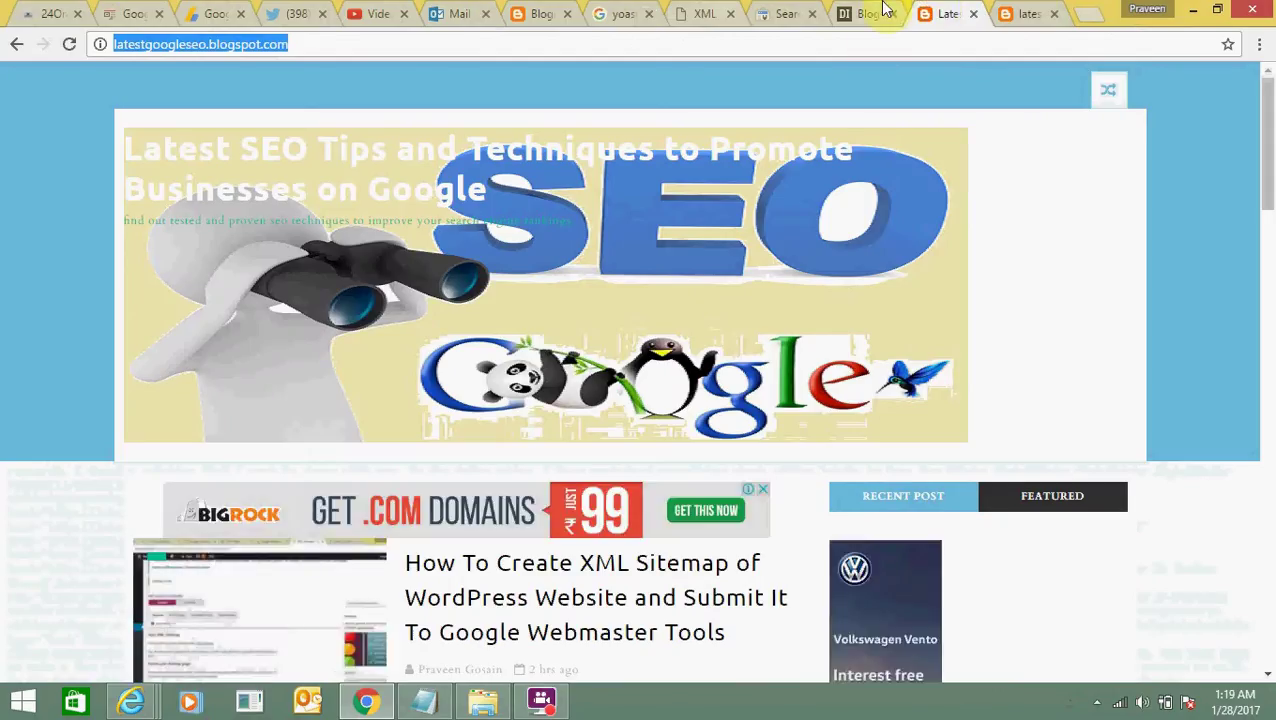
click(882, 10)
click(390, 268)
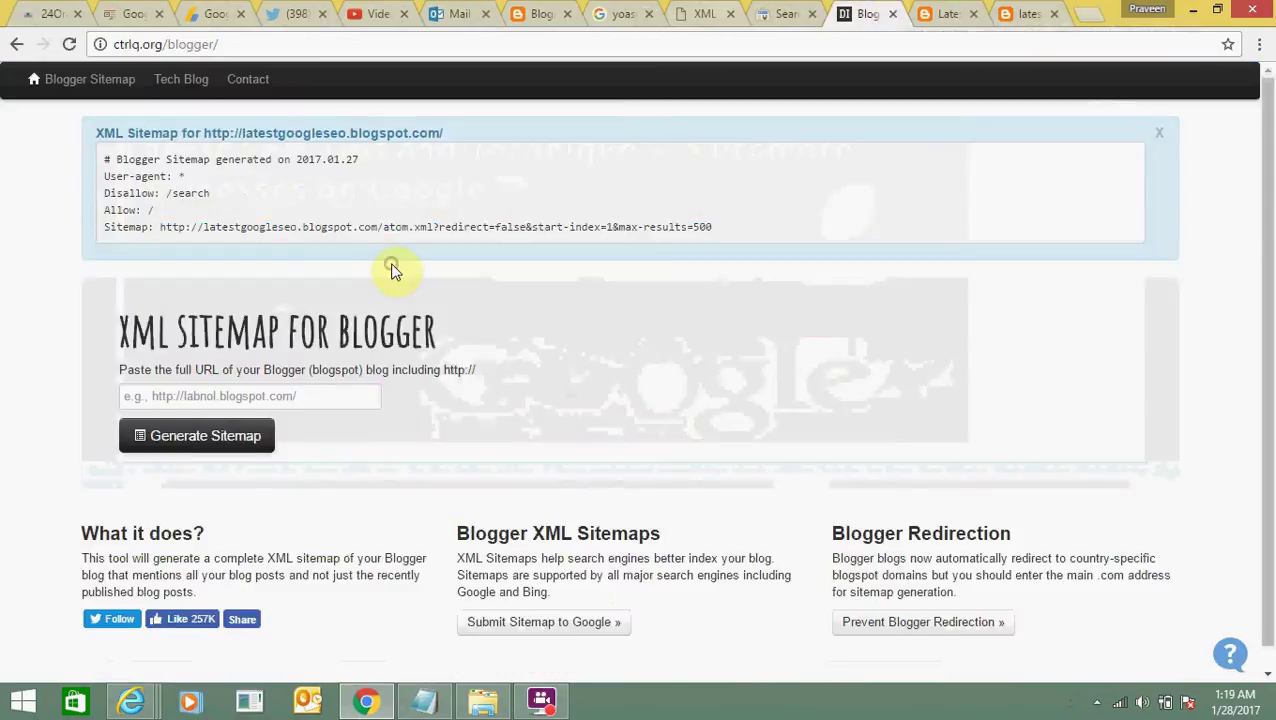
Submit the generated path atom.xml?redirect=false&start-index=1&max-results=500 as a new sitemap in Search Console and refresh the Sitemaps report.
click(785, 12)
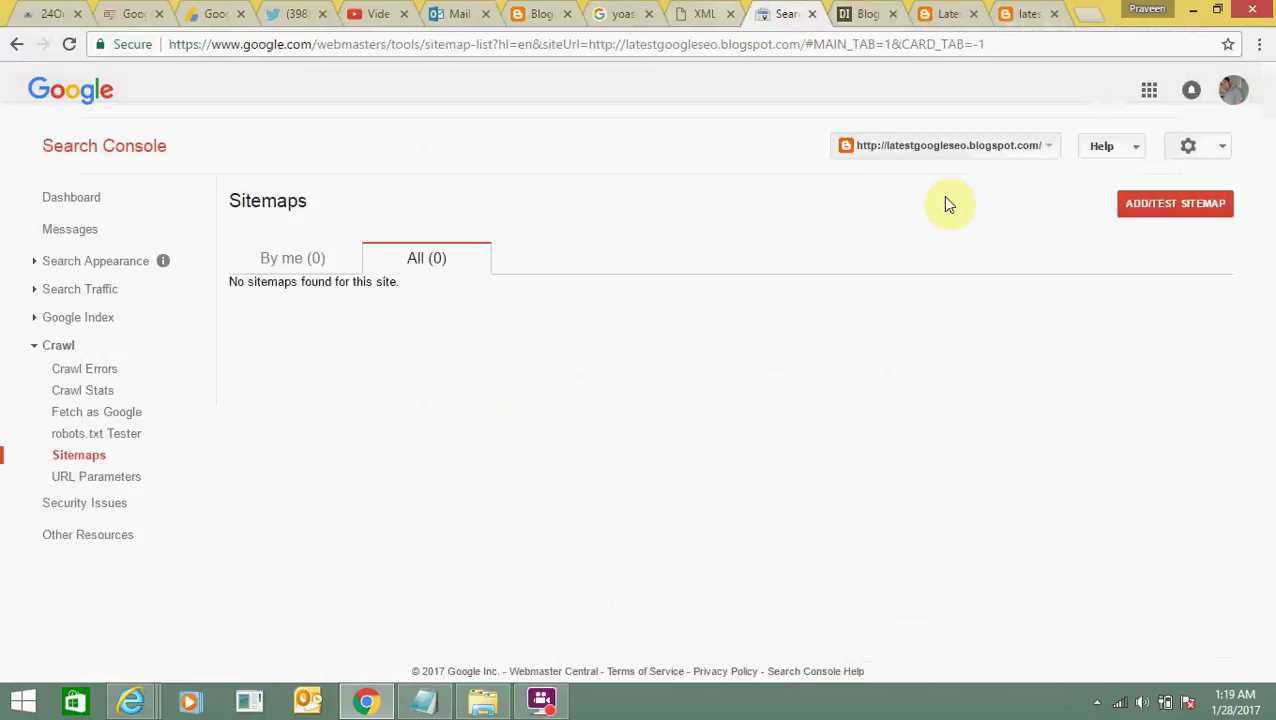
click(1147, 218)
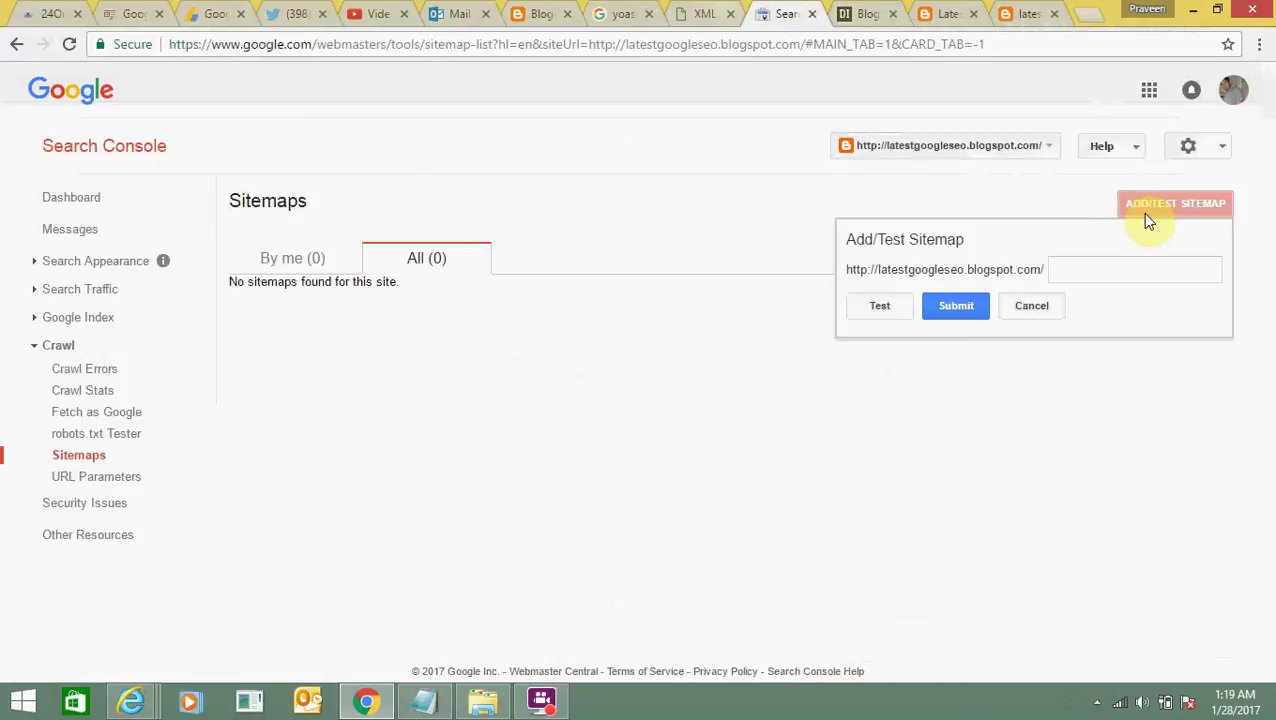
click(1073, 272)
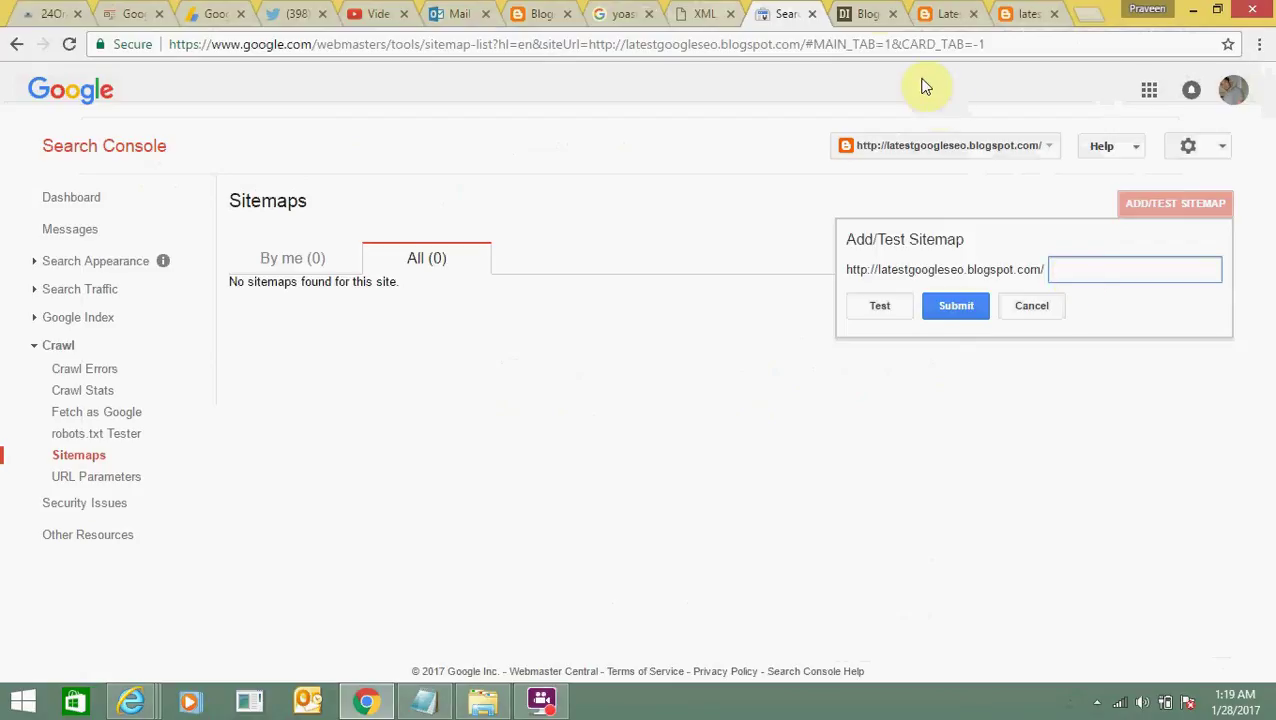
click(866, 13)
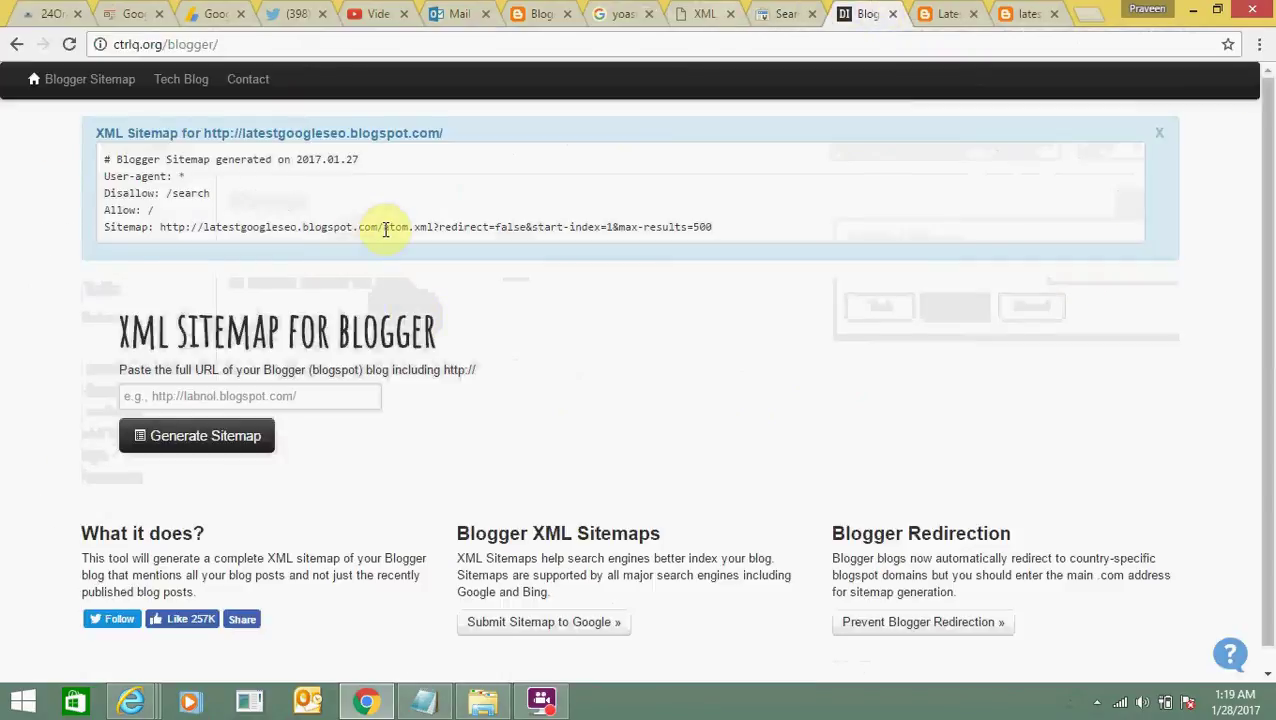
drag(385, 228, 726, 240)
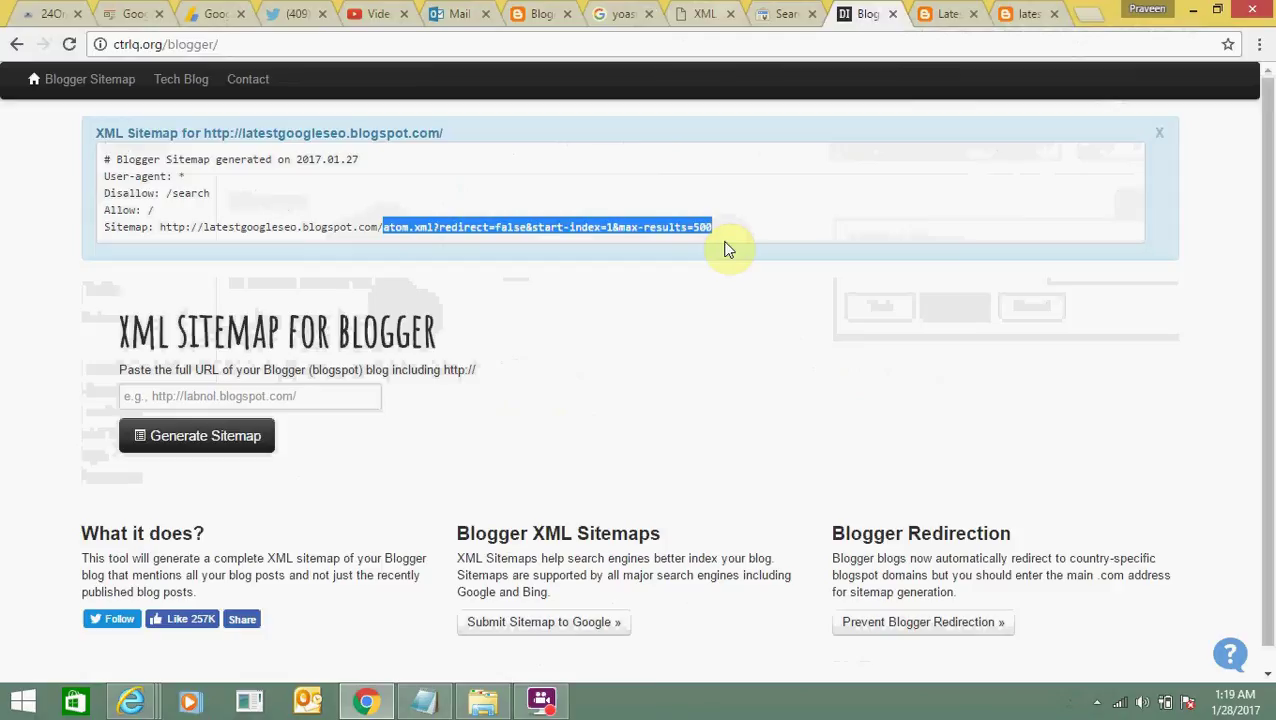
key(ctrl+shift+Tab)
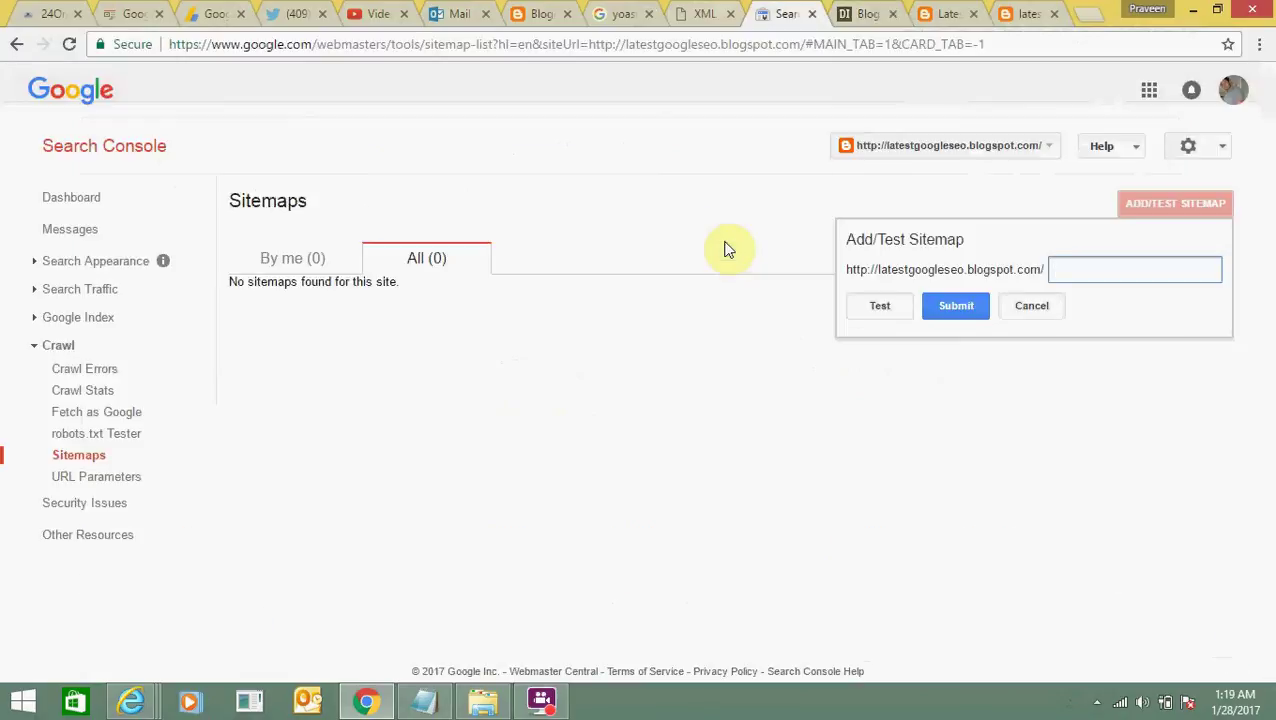
key(ctrl+v)
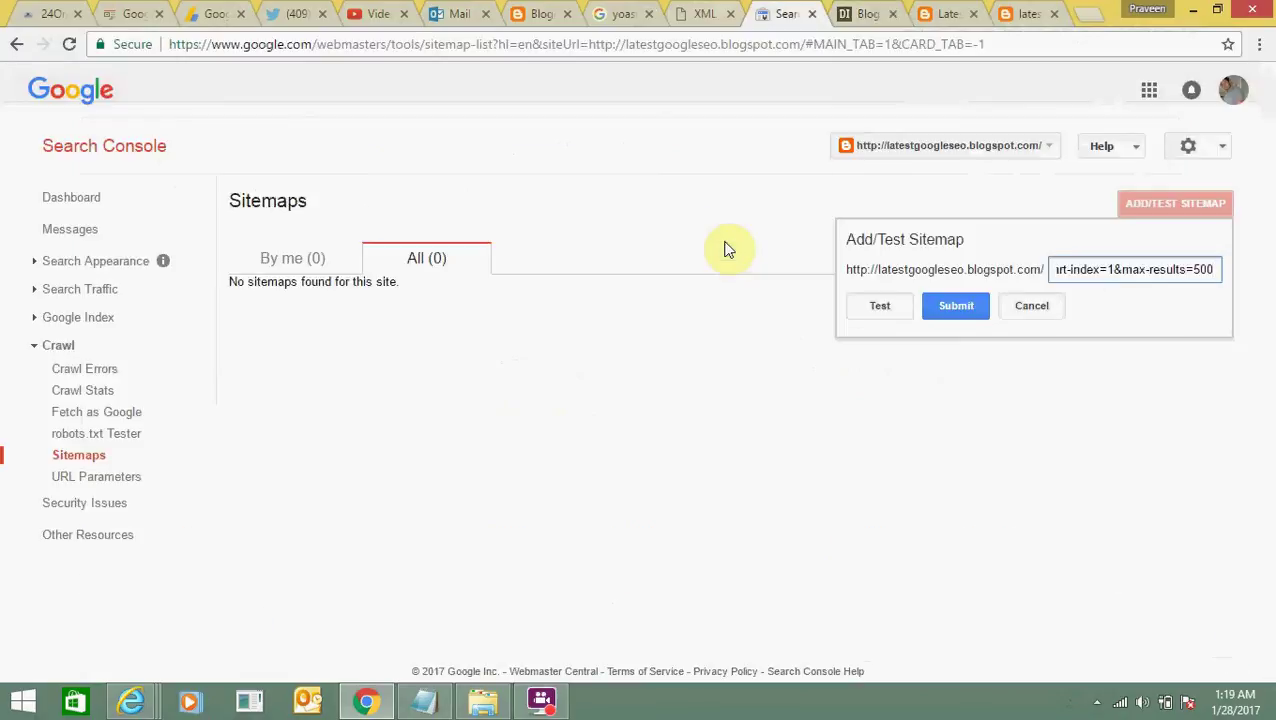
click(951, 312)
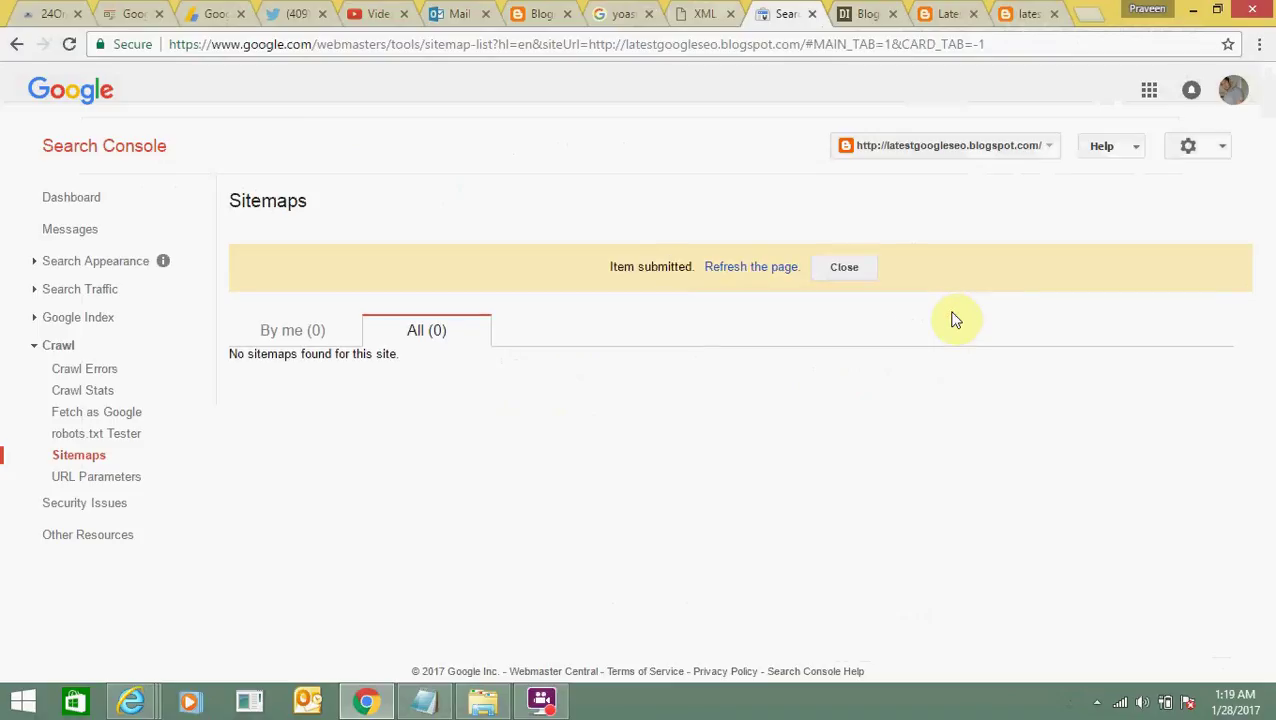
click(726, 263)
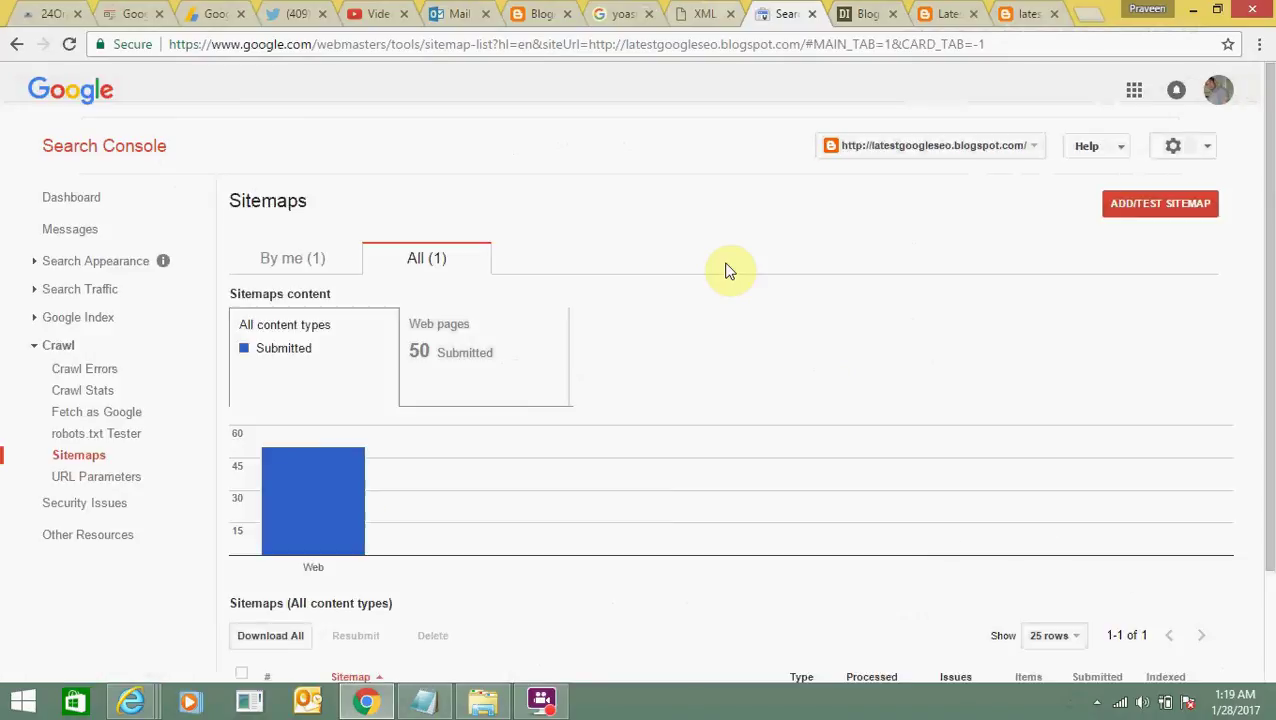
View the sitemaps submitted by me, comparing the Web pages chart with the All content types chart.
click(271, 257)
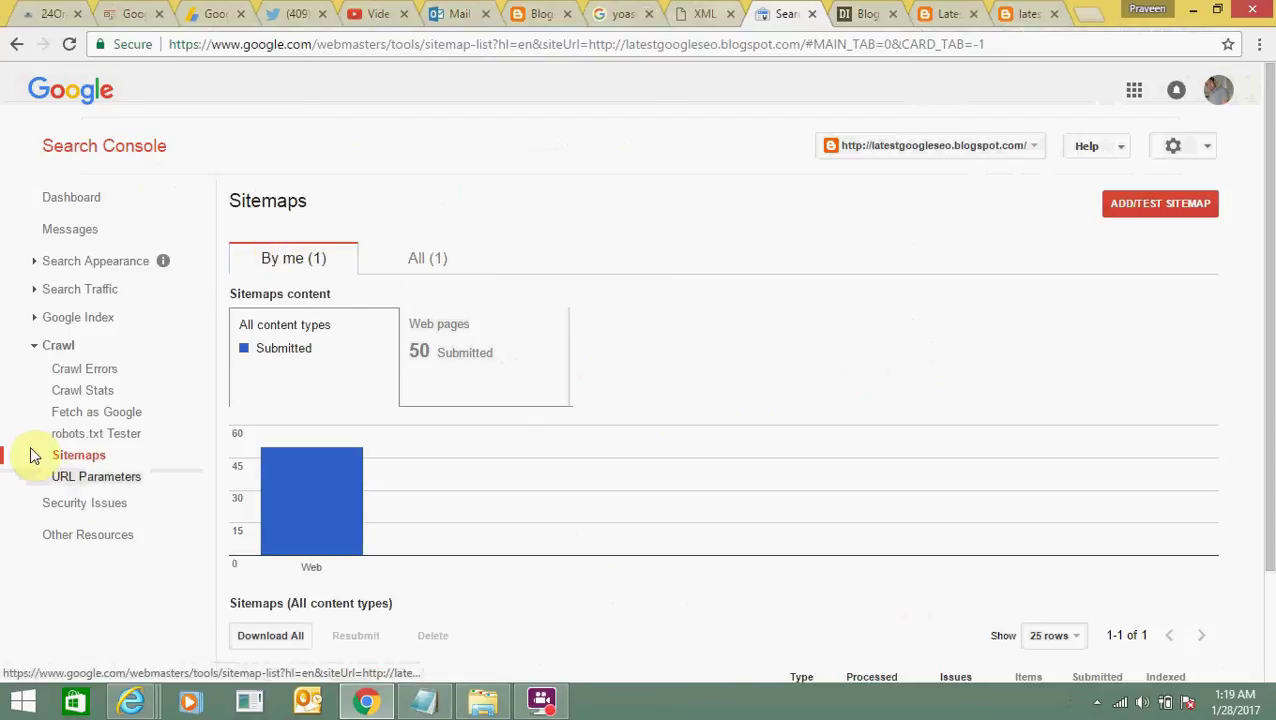
drag(26, 455, 100, 460)
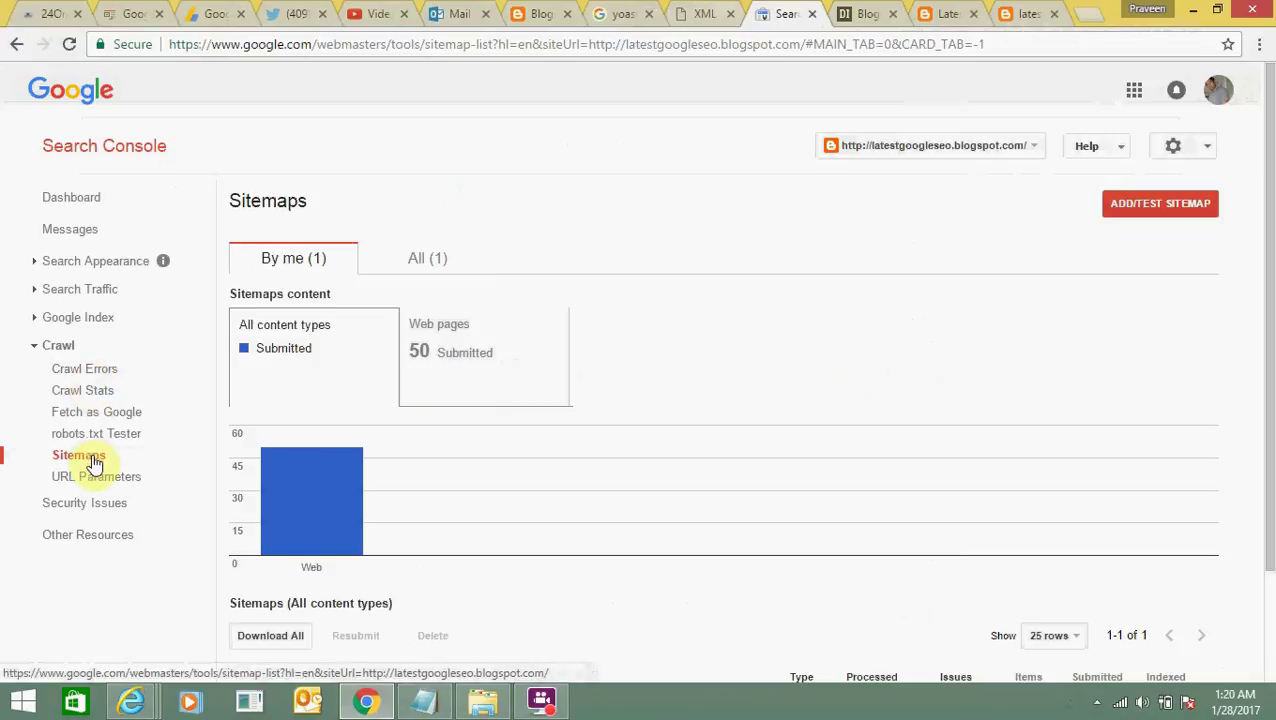
double_click(280, 203)
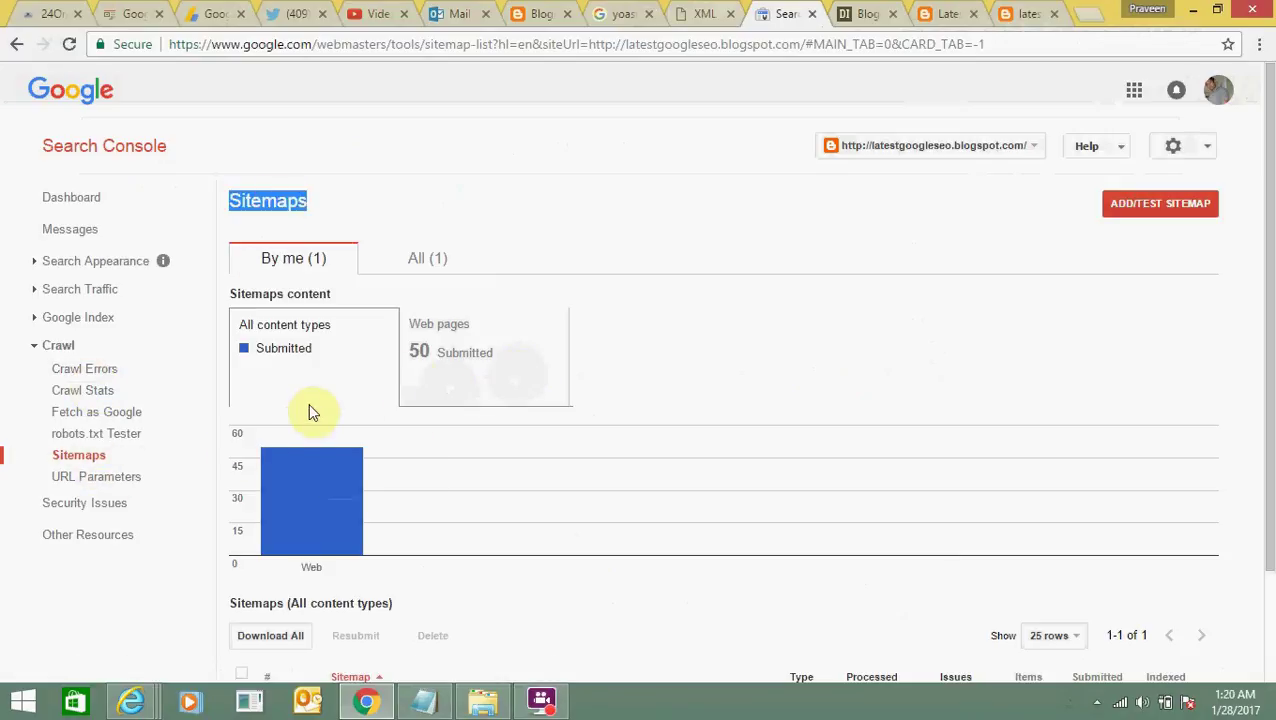
click(449, 380)
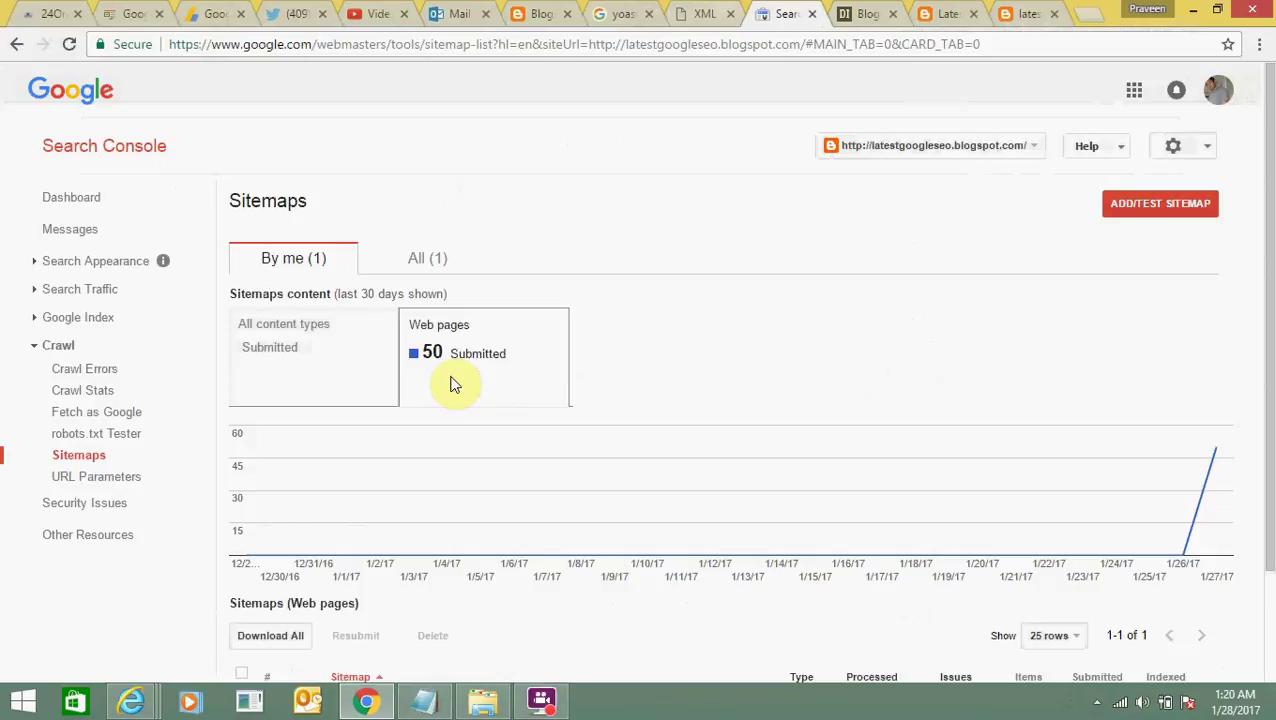
click(320, 360)
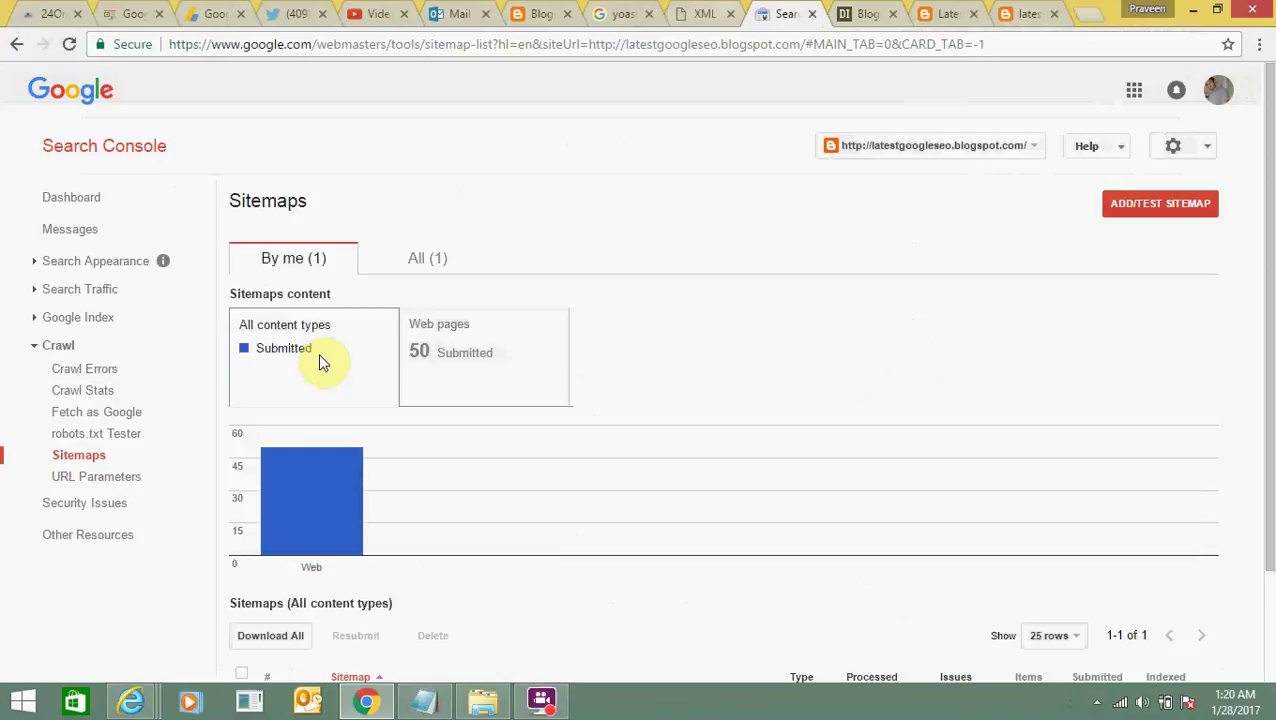
Examine the submitted sitemap's table row for its processed date, submitted pages and indexing status.
drag(1267, 276, 1272, 475)
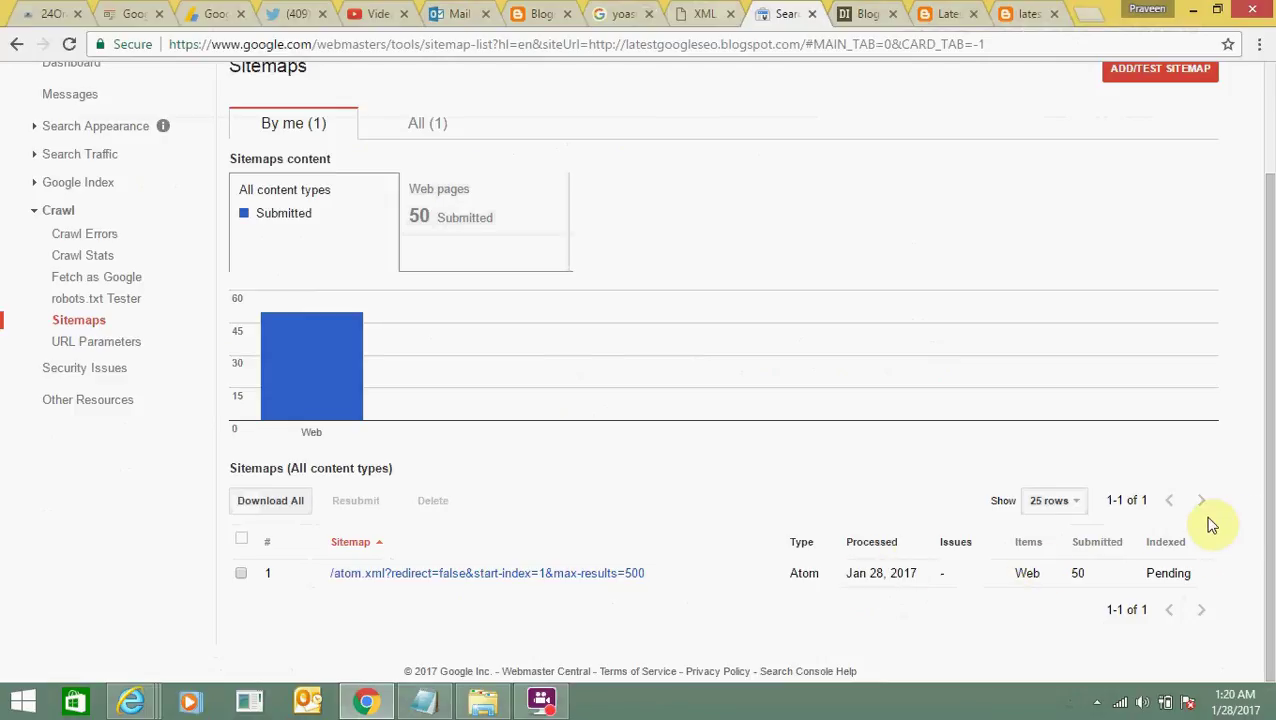
drag(846, 573, 917, 575)
drag(1264, 427, 1270, 307)
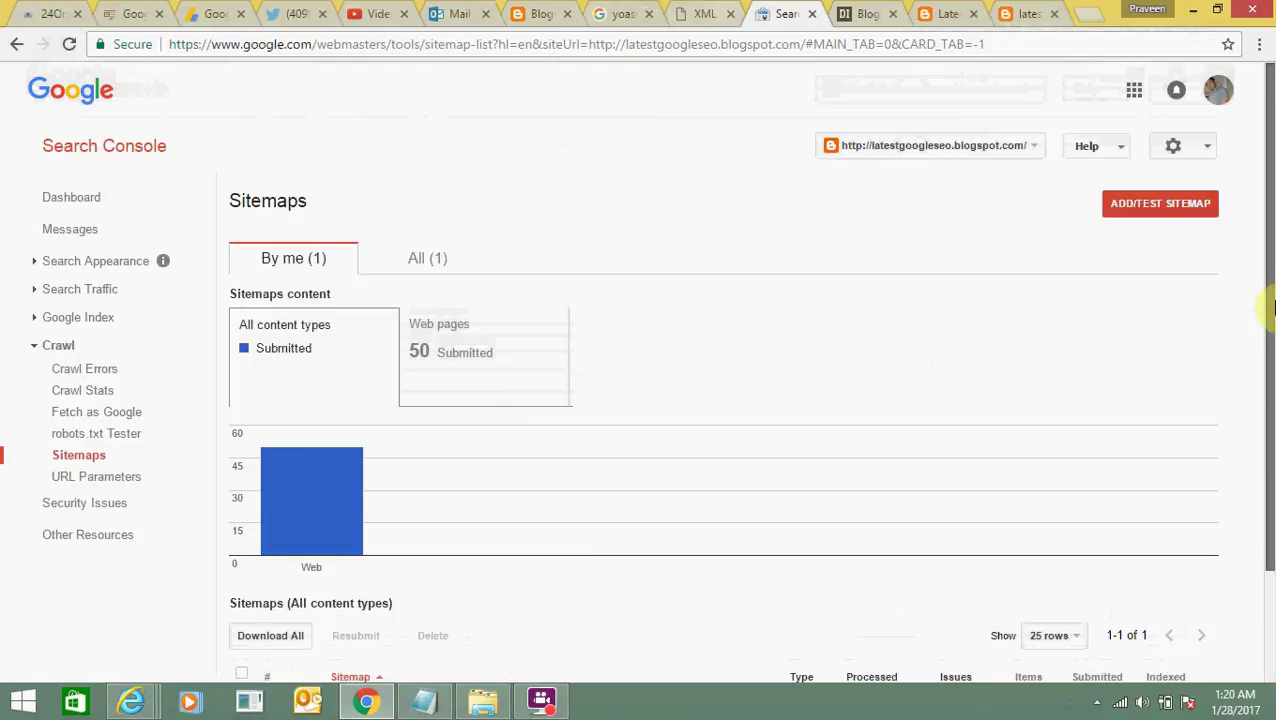
drag(1272, 313, 1272, 385)
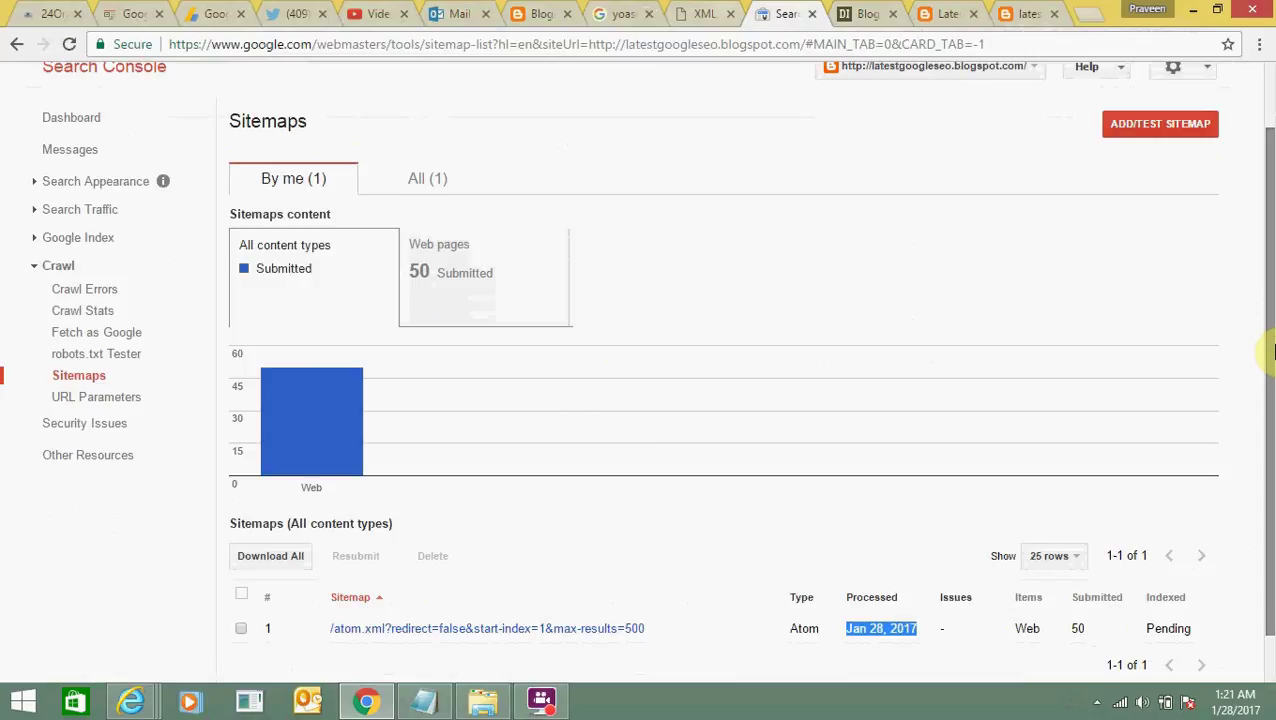
scroll(1266, 271, up, 1)
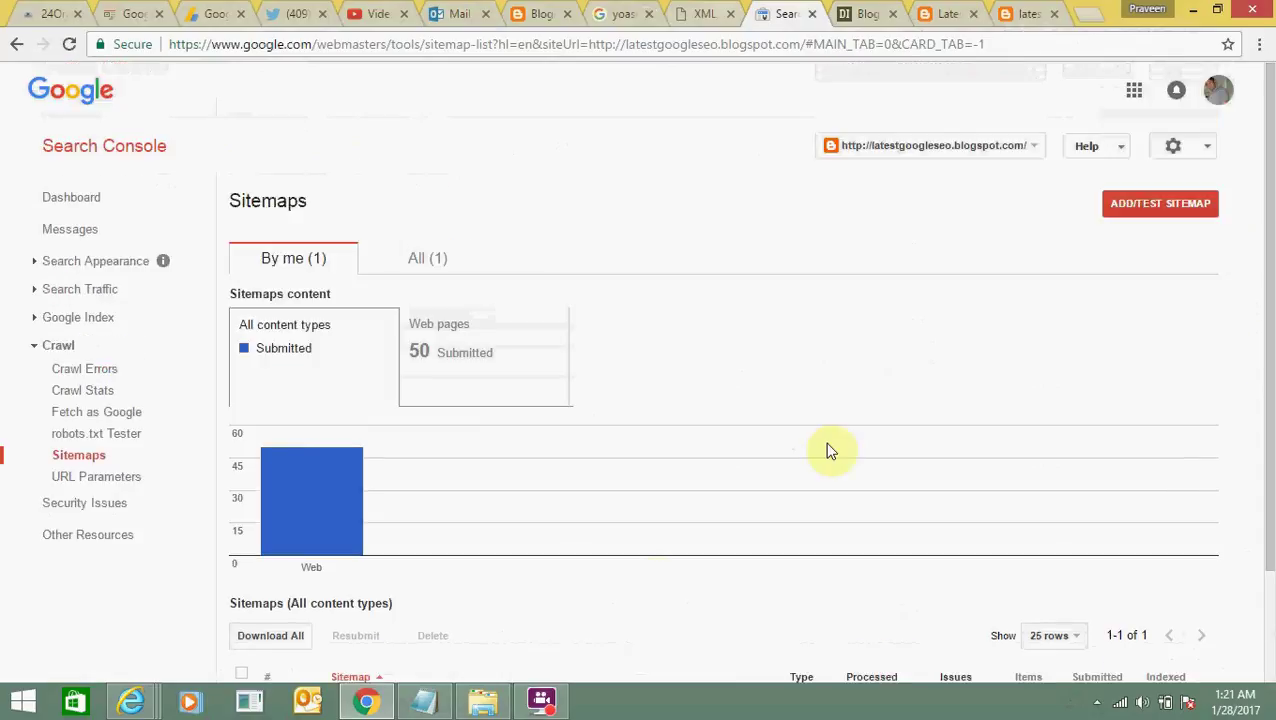
click(553, 698)
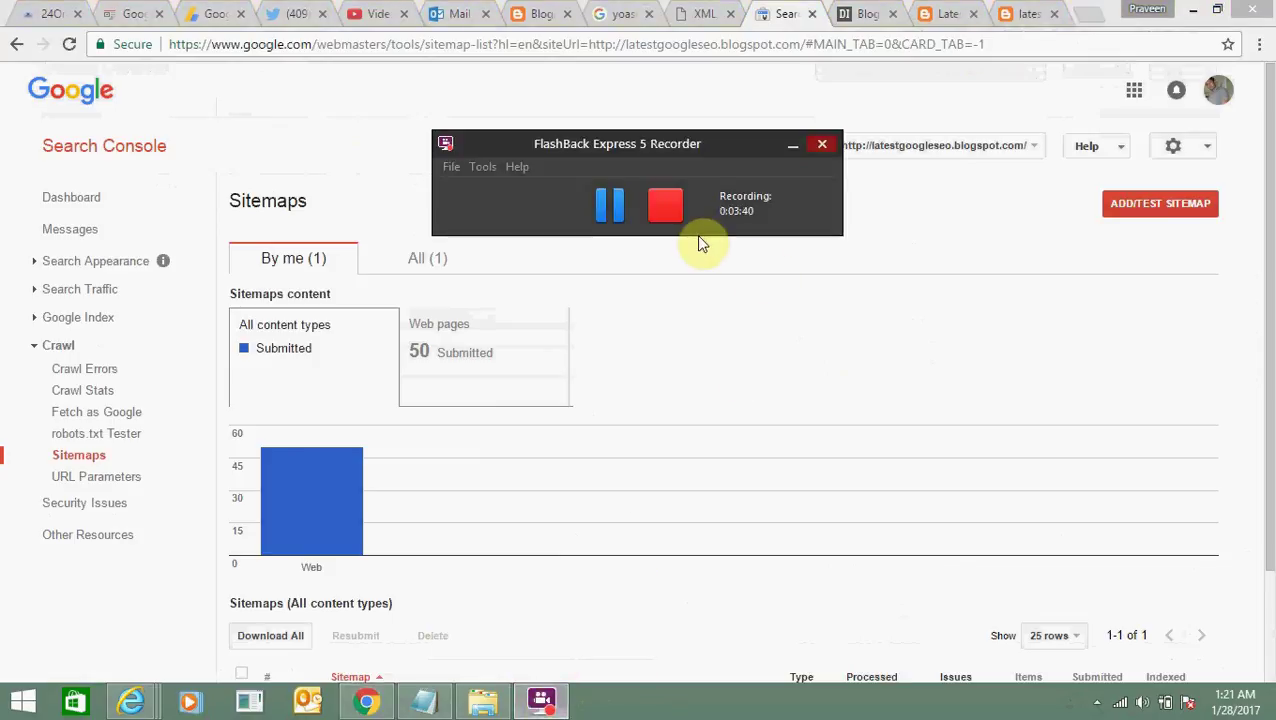